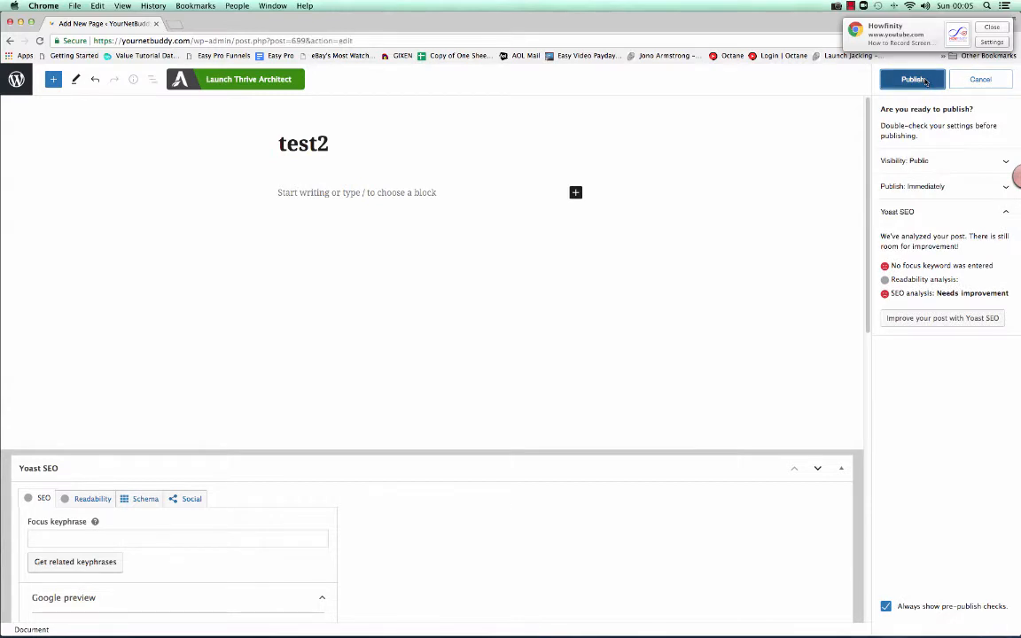
# Publish the test2 page and open it in Thrive Architect as a Pre-built Landing Page.
pyautogui.click(924, 81)
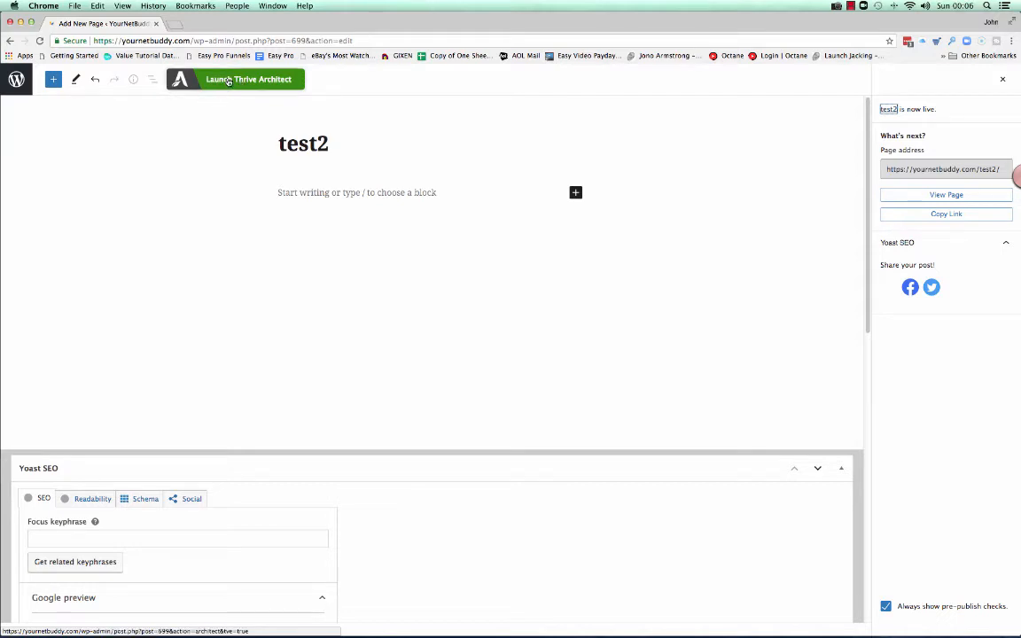
pyautogui.click(229, 80)
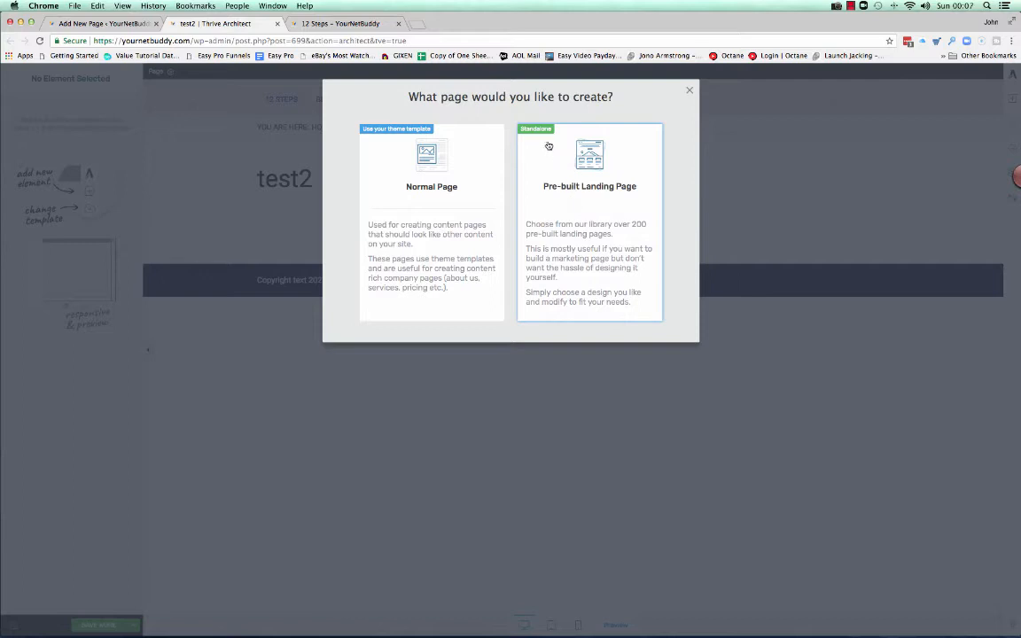
pyautogui.click(587, 200)
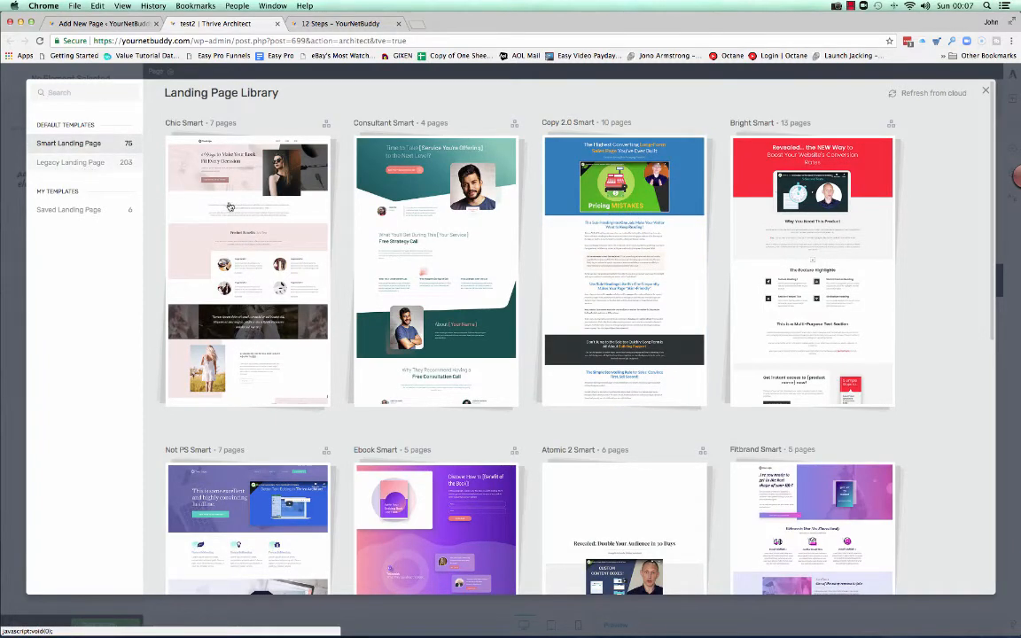
# Apply the plain Blank Page template from the Blank set of the Legacy Landing Page templates.
pyautogui.scroll(-10, 301, 226)
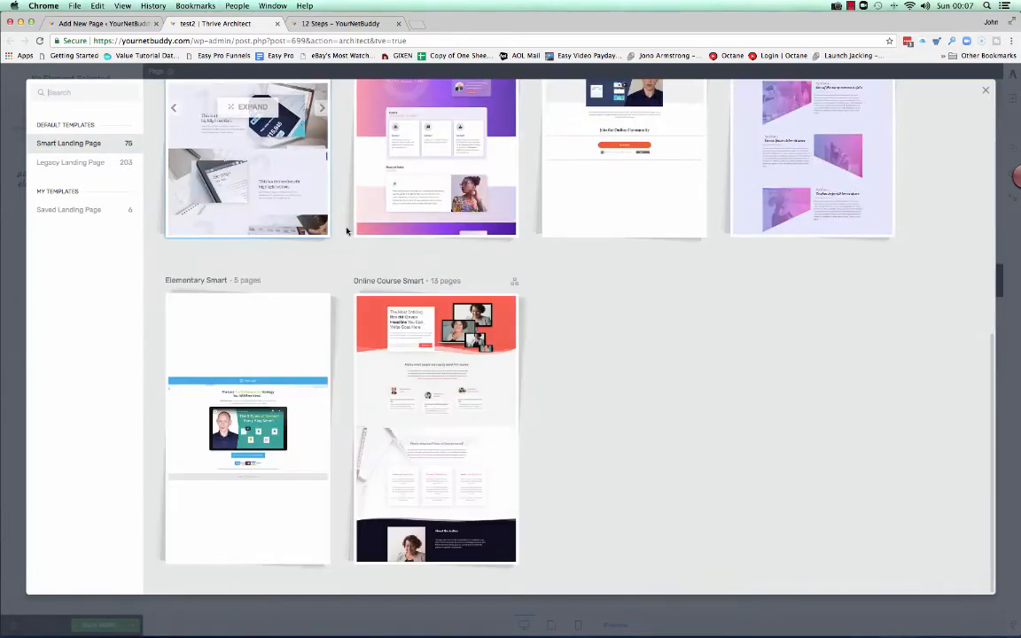
pyautogui.click(70, 163)
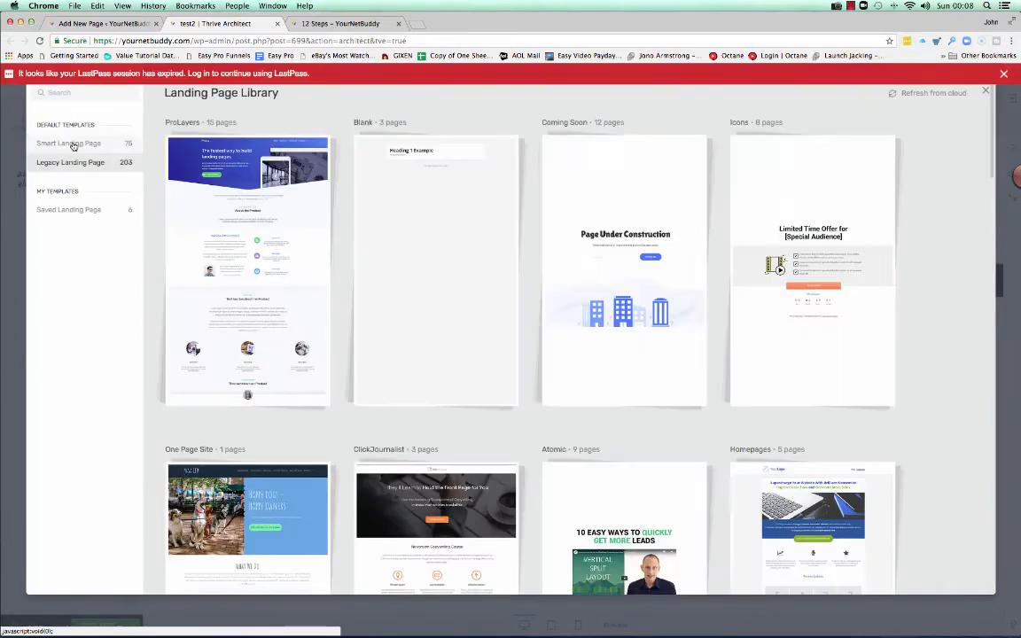
pyautogui.click(431, 227)
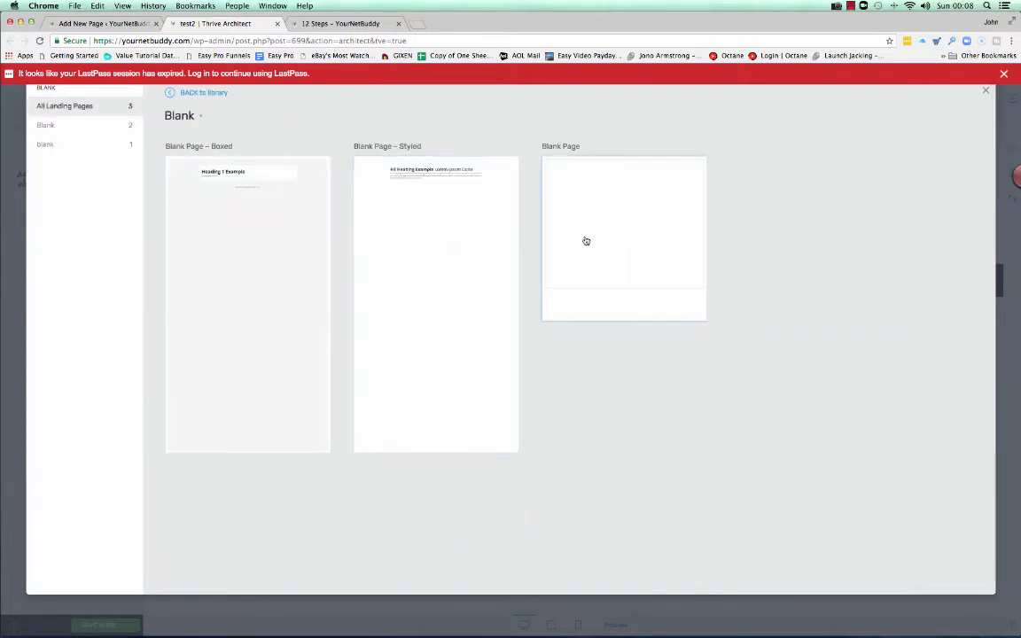
pyautogui.click(622, 235)
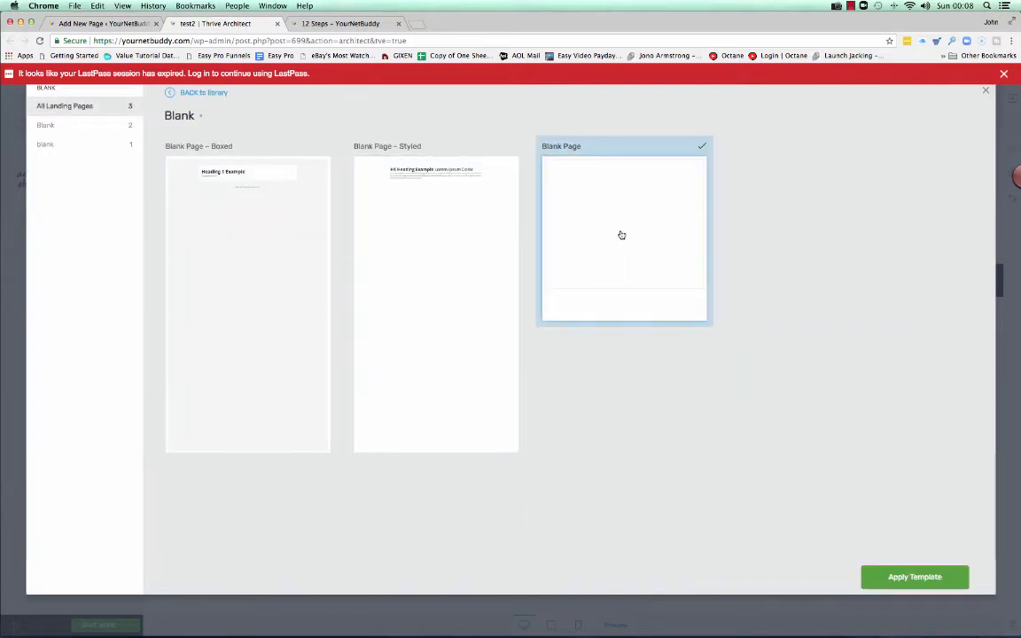
pyautogui.click(914, 577)
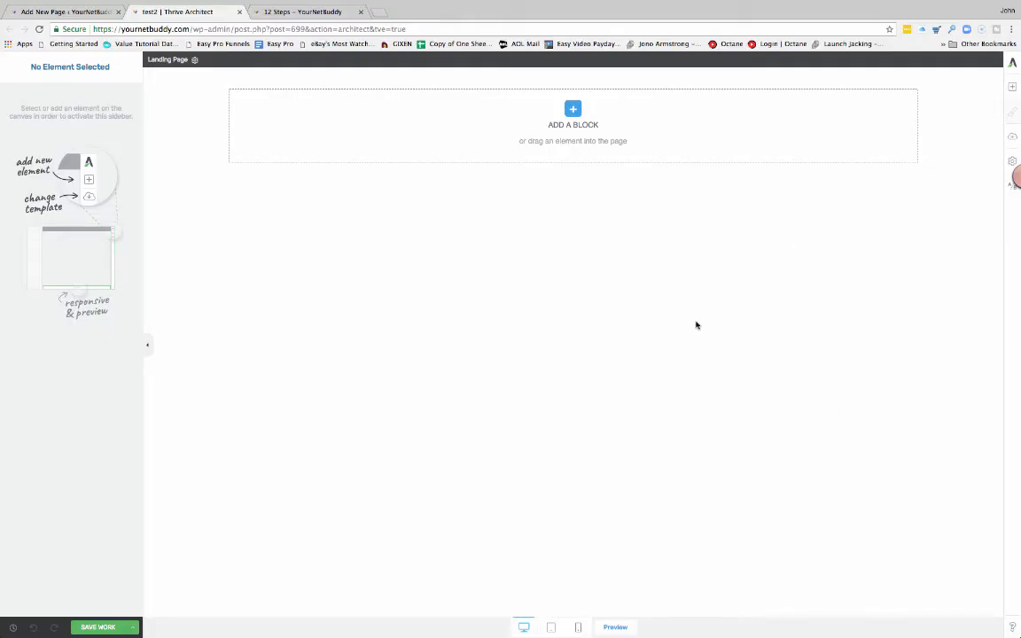
# Review the layout of the 12 Steps page as a model and add a text element to the blank landing page.
pyautogui.click(1014, 90)
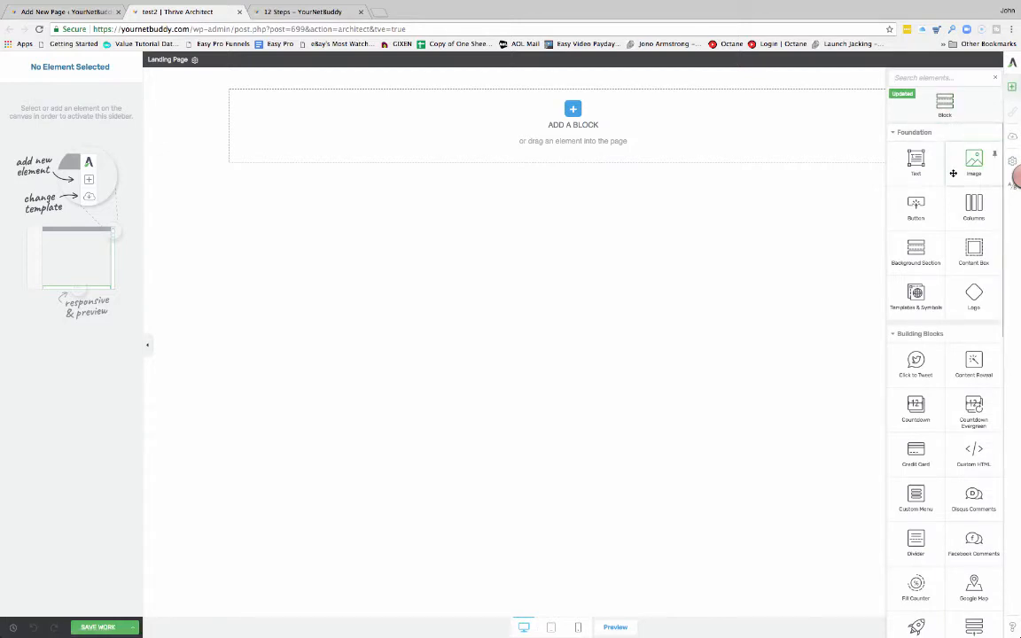
pyautogui.click(312, 12)
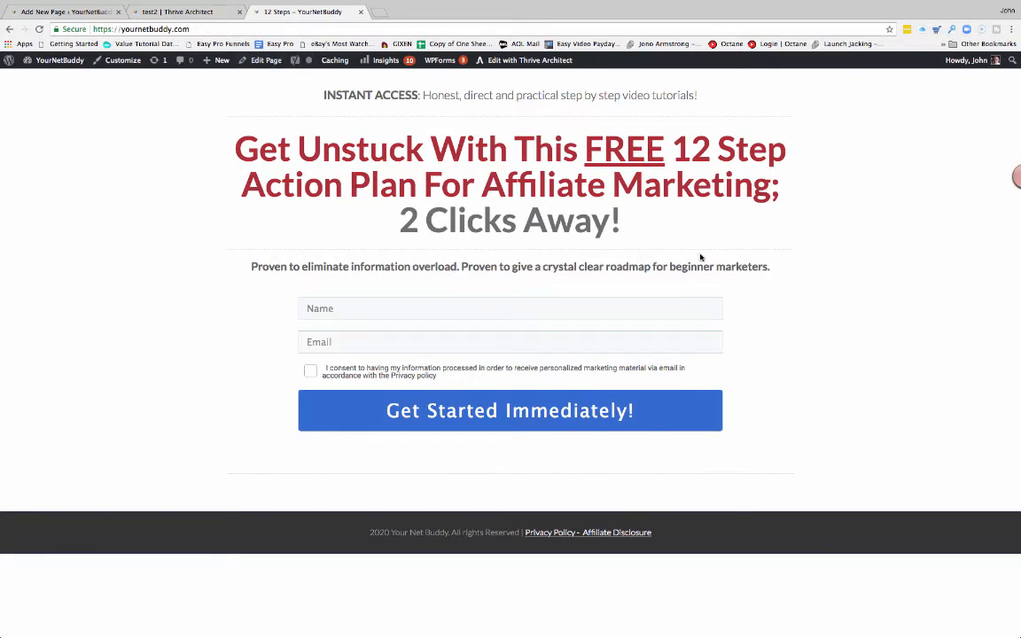
pyautogui.moveTo(200, 4)
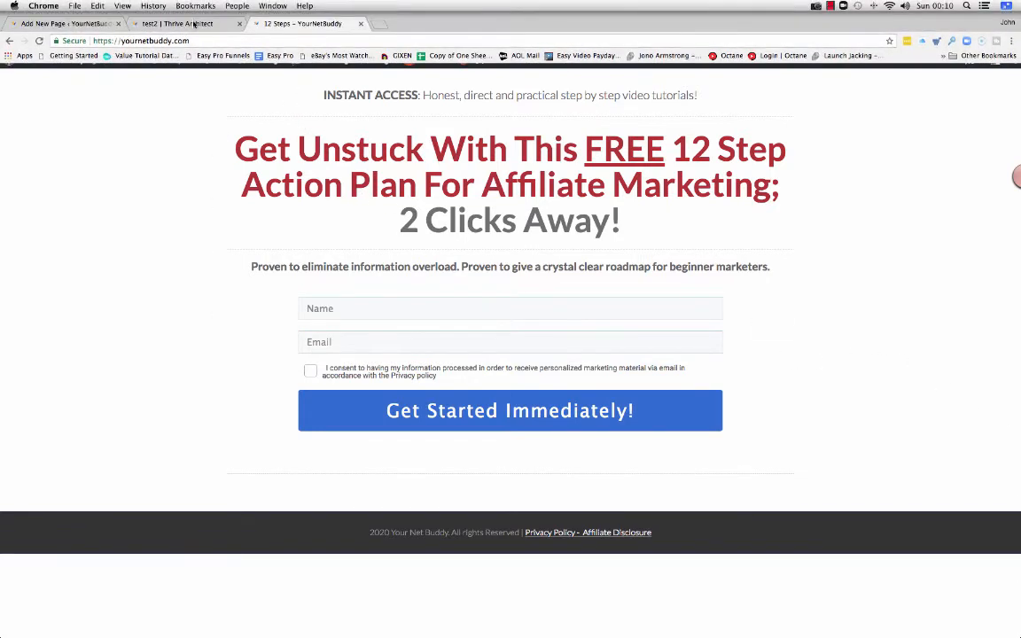
pyautogui.click(194, 24)
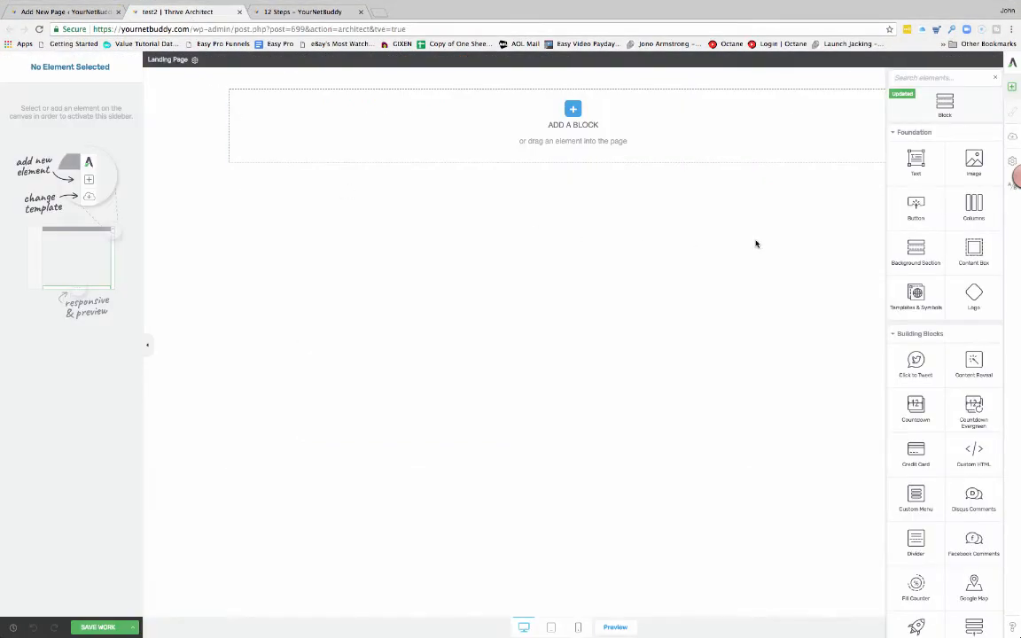
pyautogui.click(340, 10)
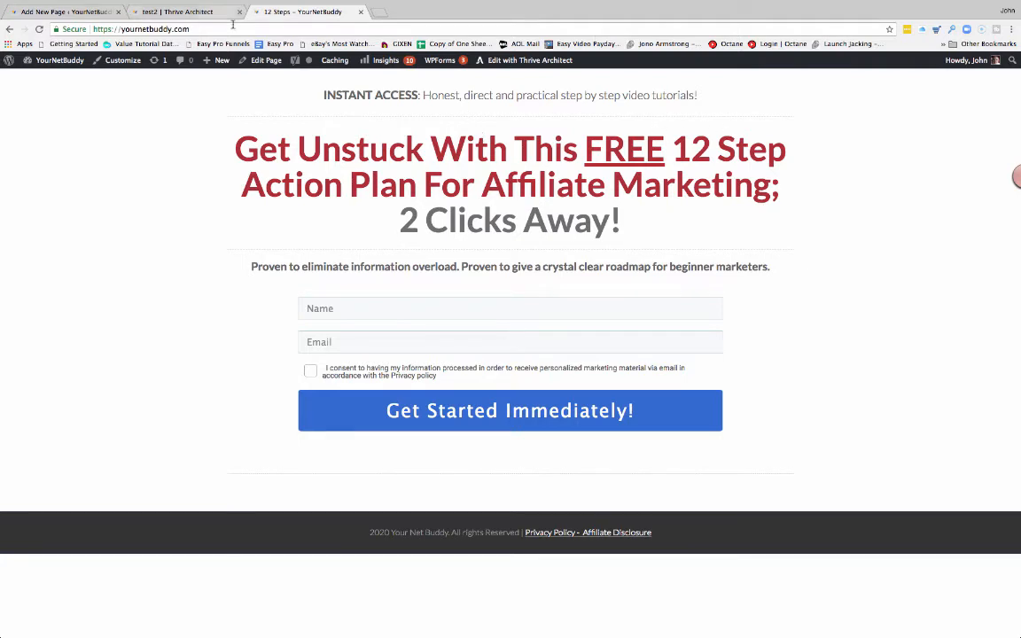
pyautogui.click(193, 12)
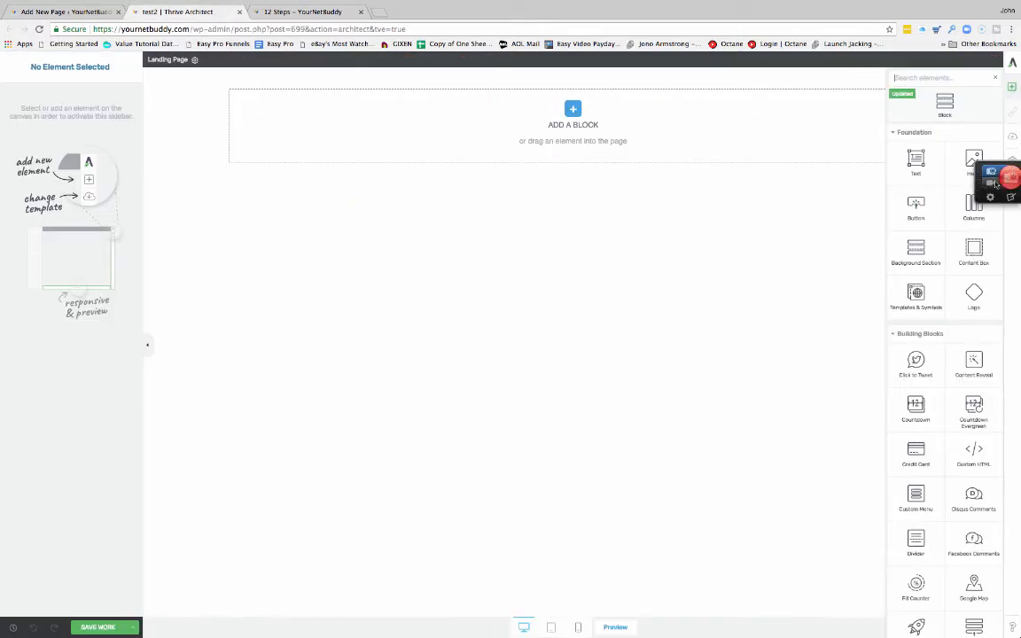
pyautogui.moveTo(915, 159); pyautogui.dragTo(623, 179)
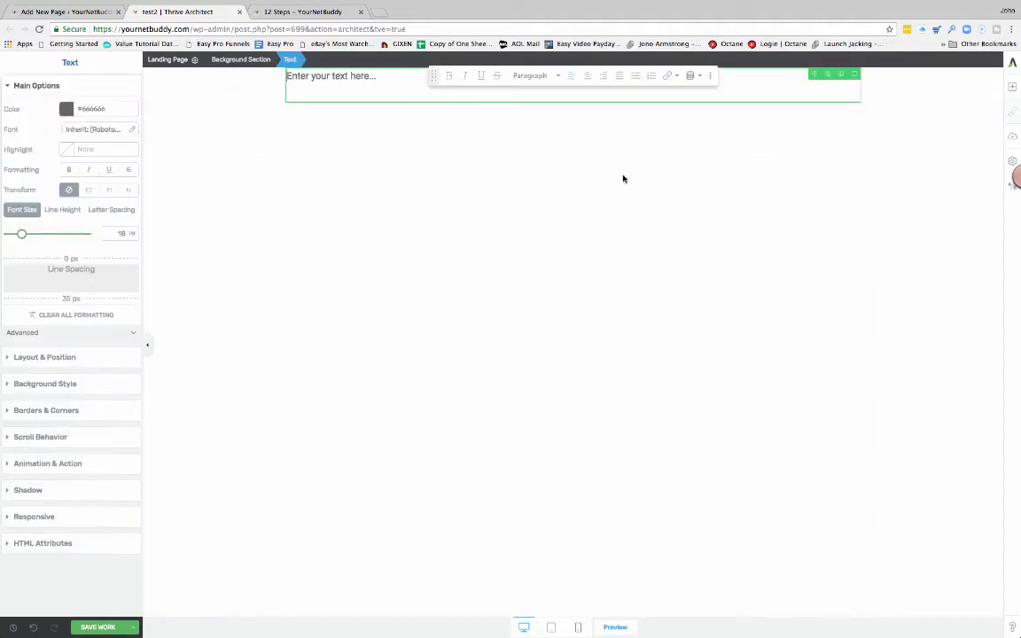
# Search the elements for "line" and add a divider below the text element.
pyautogui.click(1014, 89)
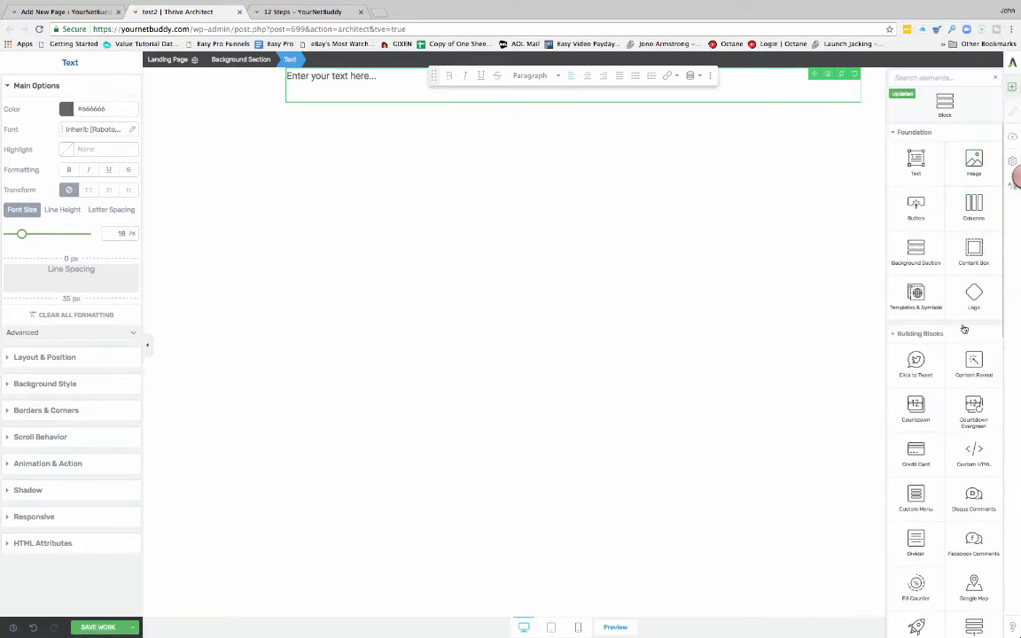
pyautogui.write('line')
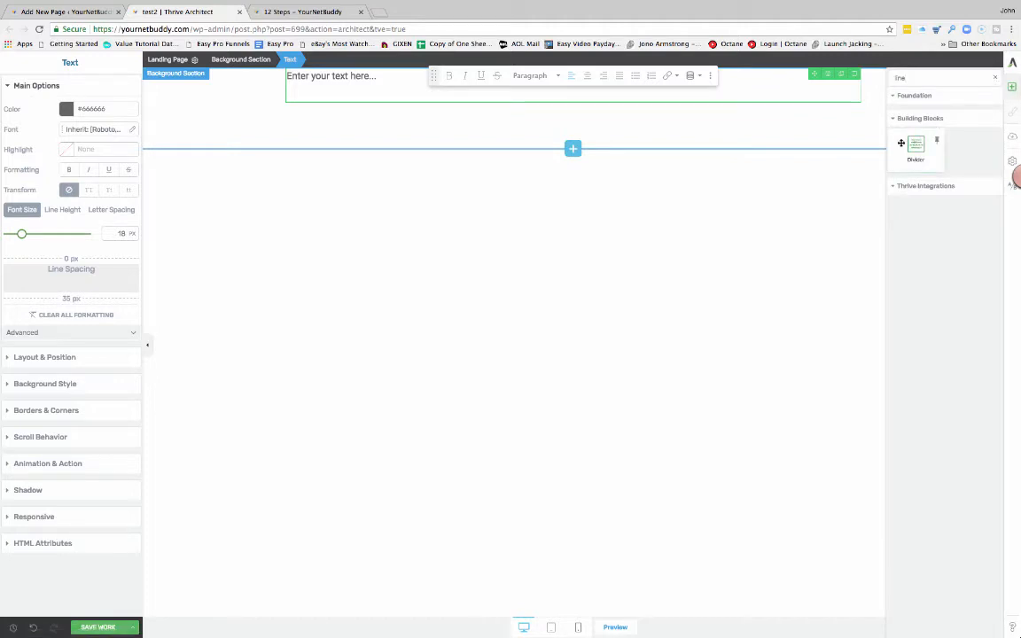
pyautogui.moveTo(919, 145); pyautogui.dragTo(549, 133)
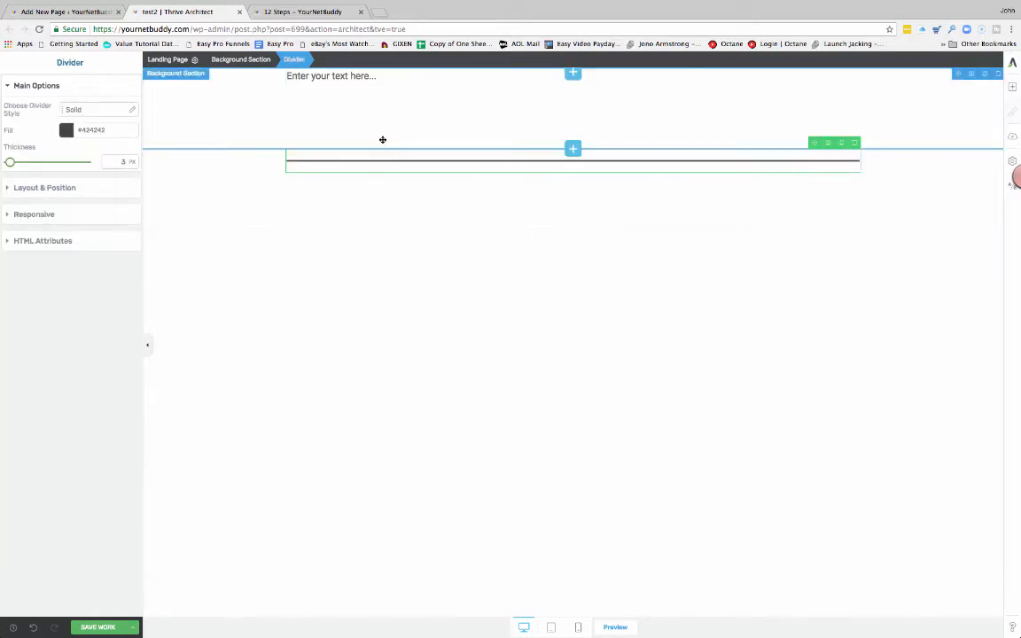
# Copy the "INSTANT ACCESS: Honest, direct and practical step by step video tutorials!" line from the 12 Steps page into the first text element, centered.
pyautogui.click(298, 13)
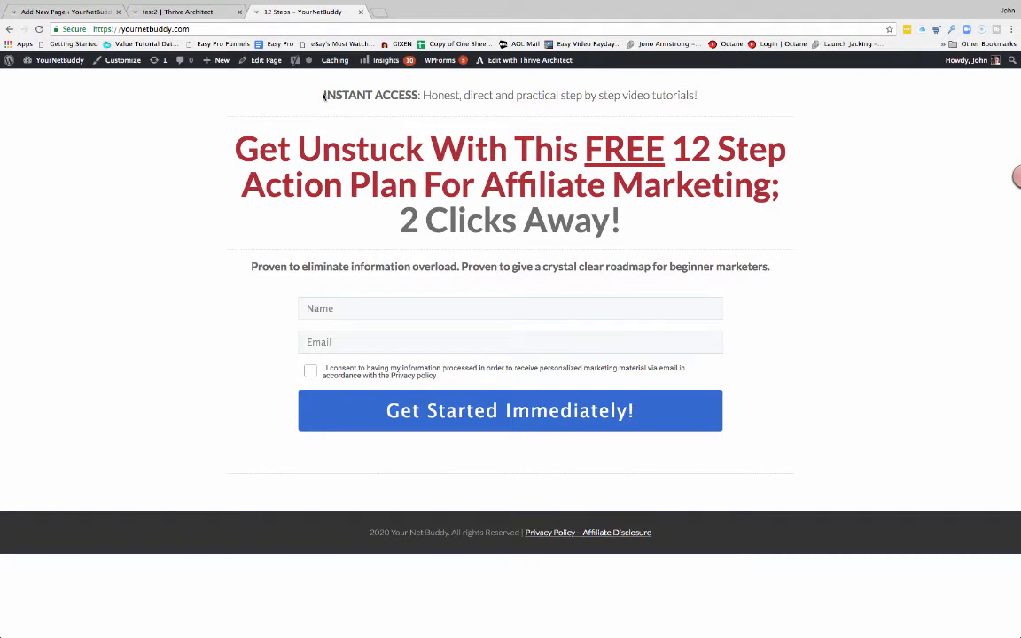
pyautogui.moveTo(323, 96); pyautogui.dragTo(705, 105)
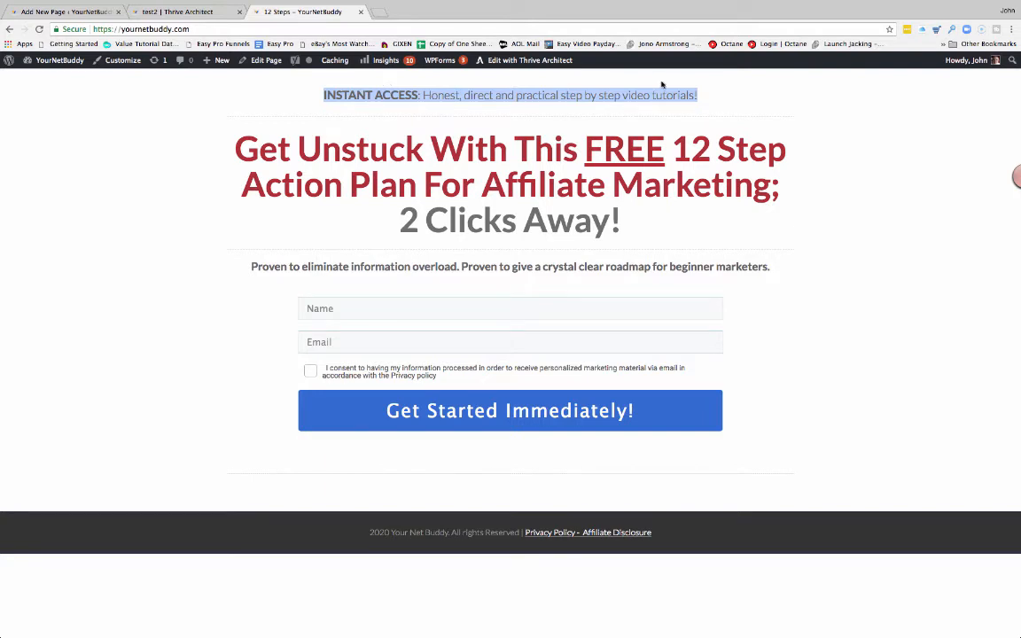
pyautogui.click(177, 11)
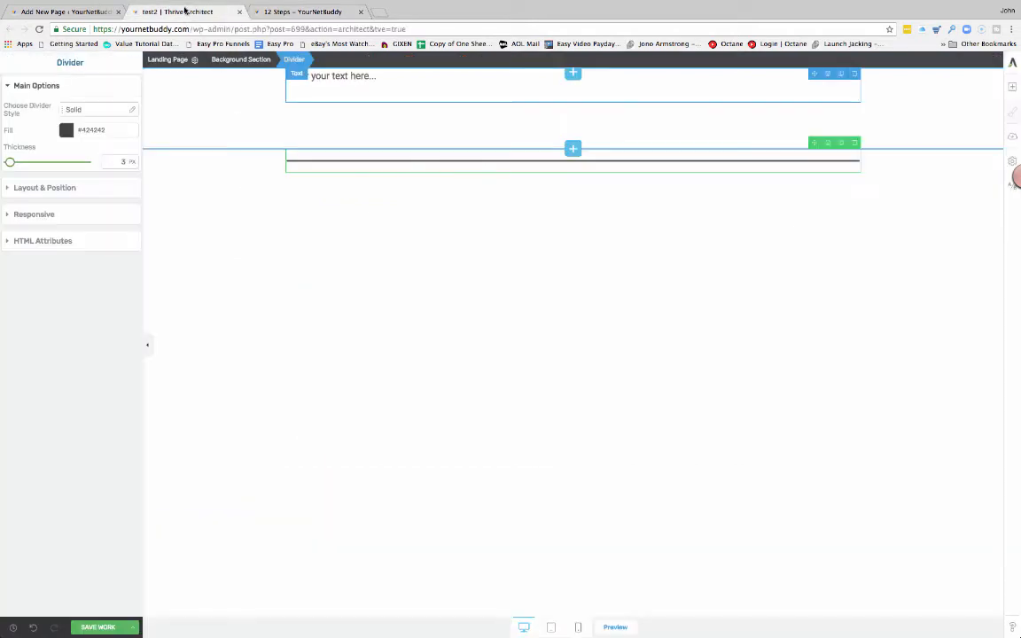
pyautogui.click(313, 85)
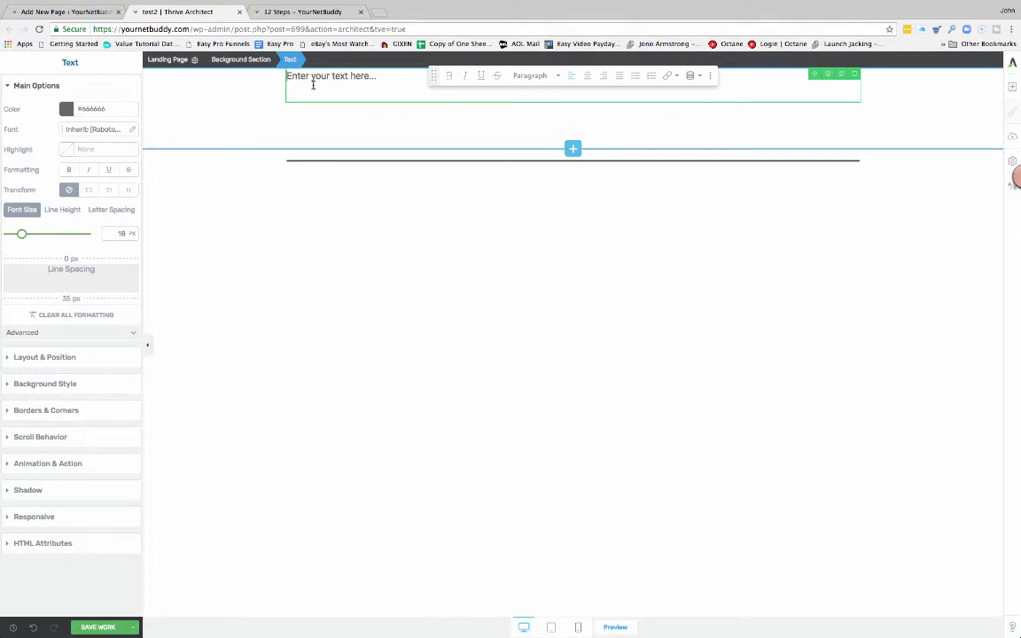
pyautogui.hotkey('ctrl', 'v')
pyautogui.click(587, 75)
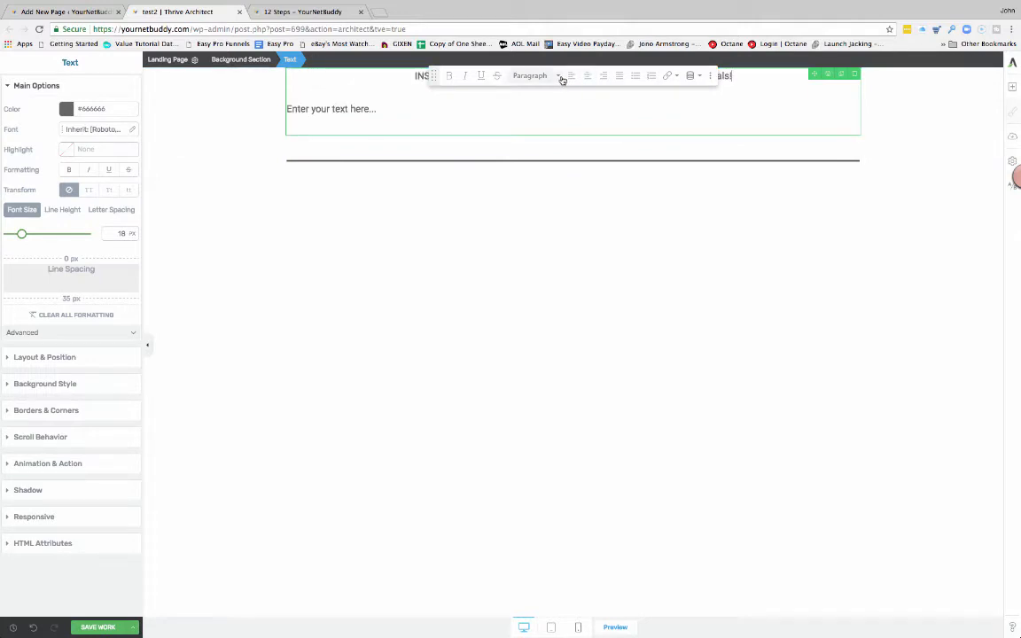
# Format the INSTANT ACCESS line as Heading 3 and delete the leftover placeholder text and empty line beneath it.
pyautogui.click(560, 76)
pyautogui.moveTo(566, 173)
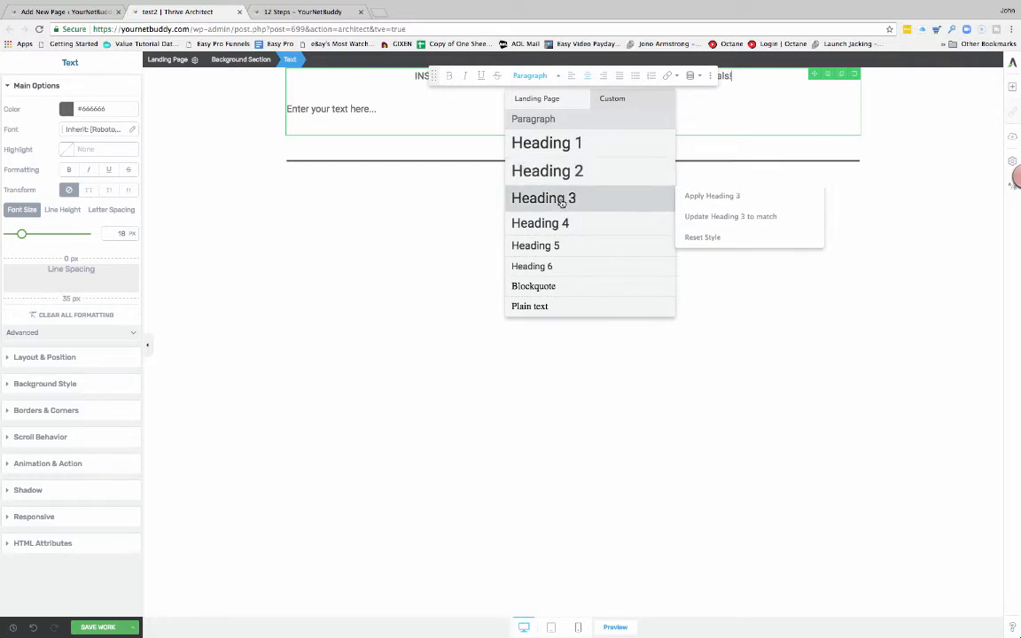
pyautogui.click(561, 200)
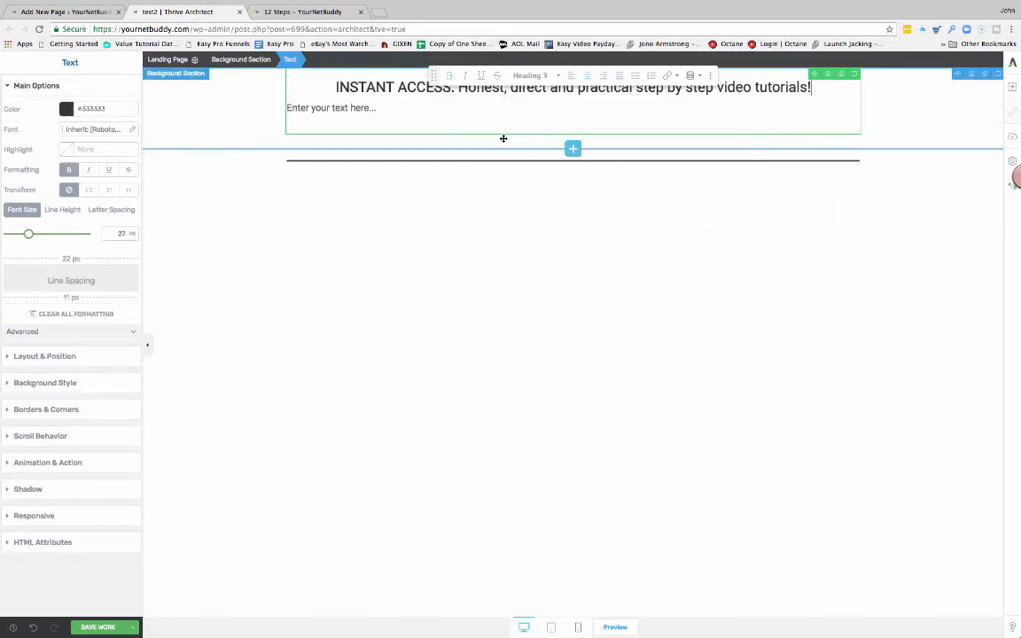
pyautogui.moveTo(384, 104); pyautogui.dragTo(280, 104)
pyautogui.press('BackSpace')
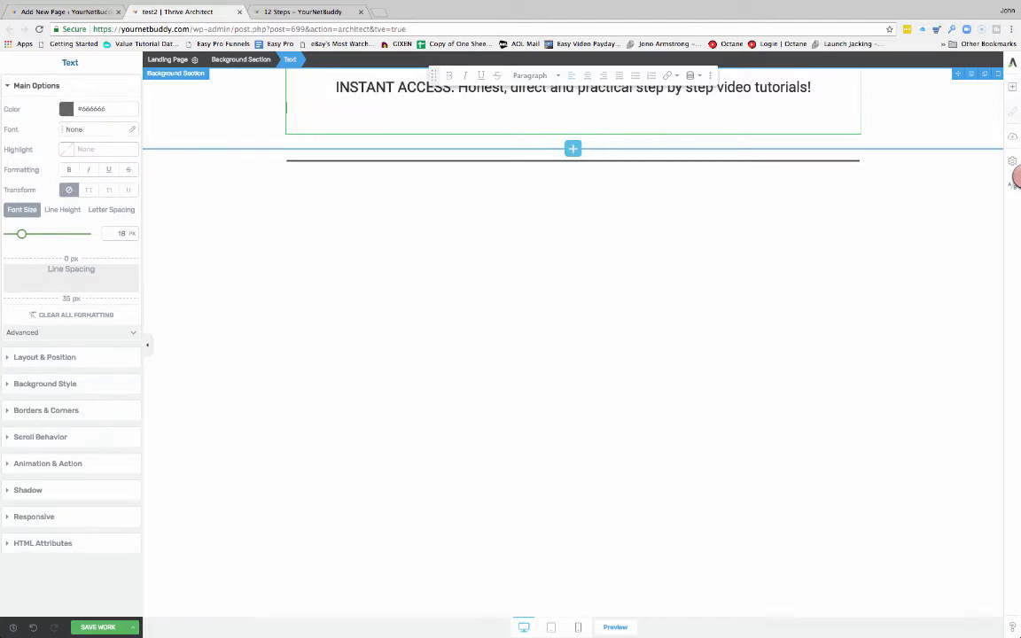
pyautogui.press('BackSpace')
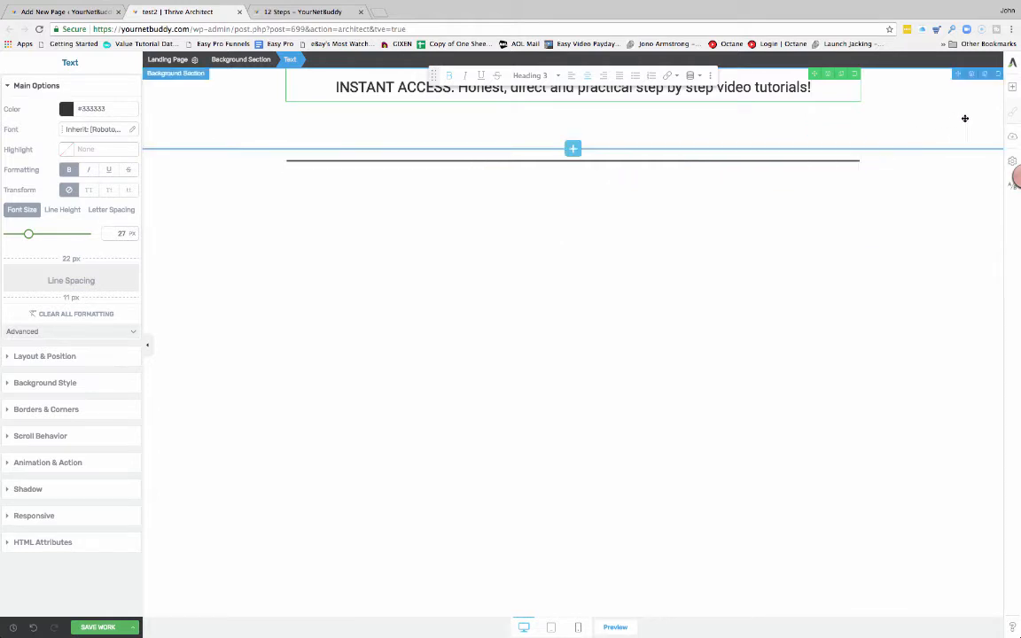
# Add a text element below the divider and replace its placeholder with the two-line "Get Unstuck" headline copied from the 12 Steps page.
pyautogui.click(1013, 88)
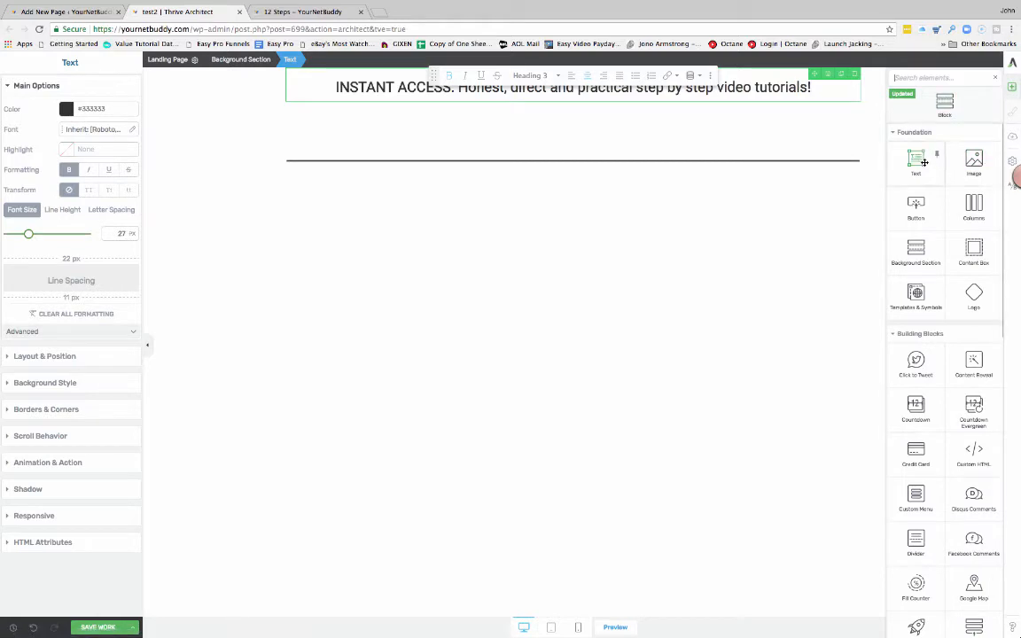
pyautogui.moveTo(924, 162); pyautogui.dragTo(586, 167)
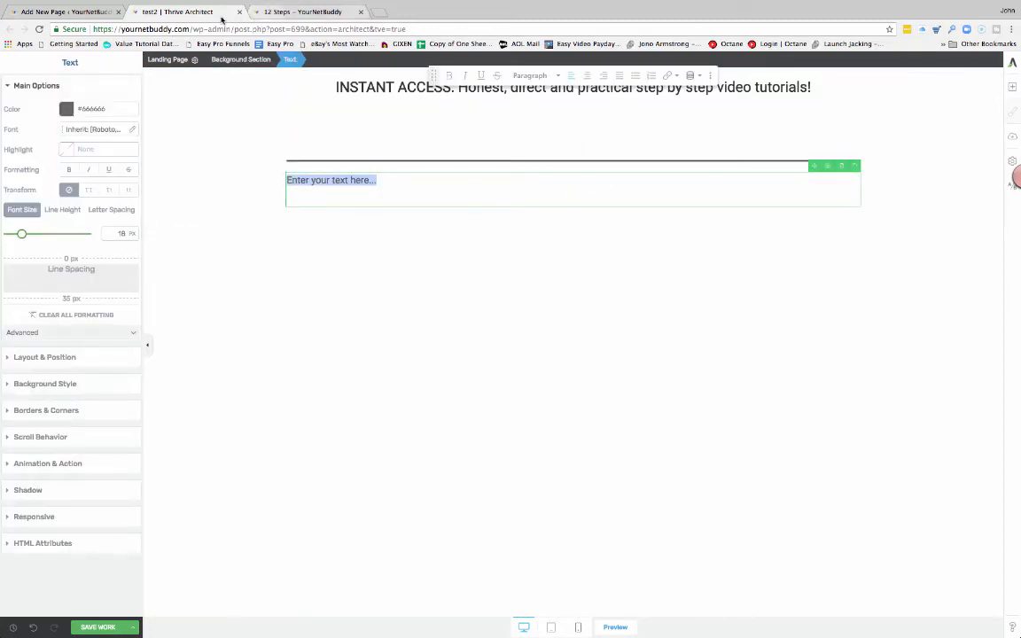
pyautogui.click(282, 12)
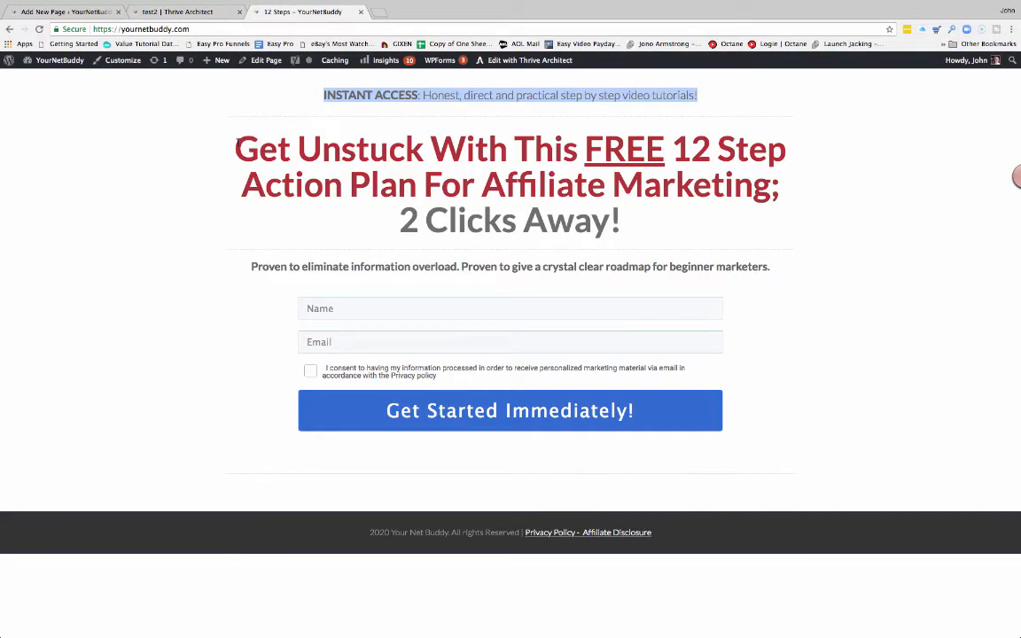
pyautogui.moveTo(211, 124); pyautogui.dragTo(589, 244)
pyautogui.hotkey('ctrl', 'c')
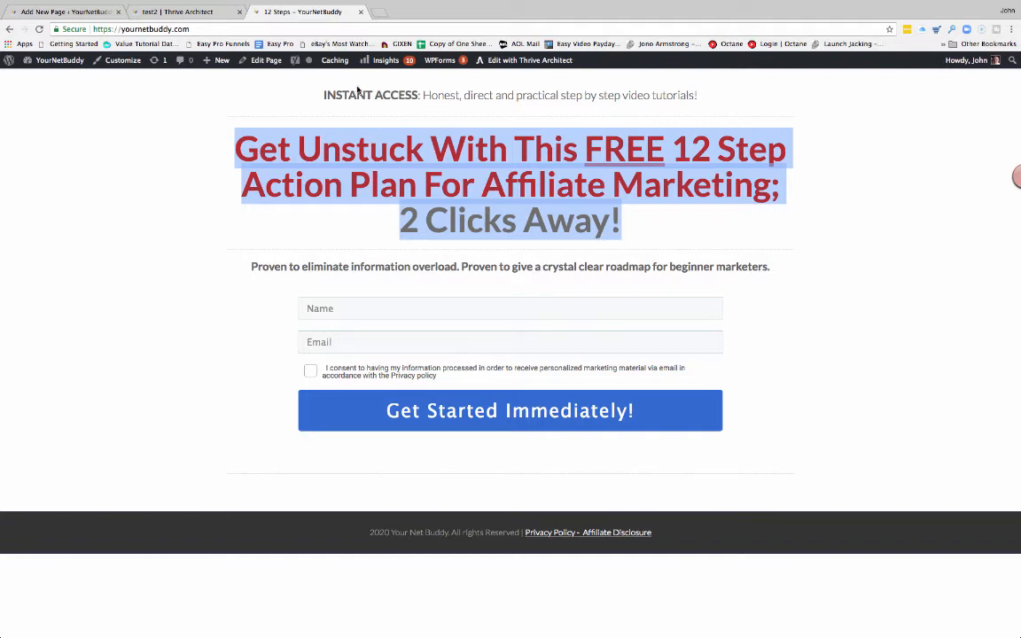
pyautogui.click(163, 13)
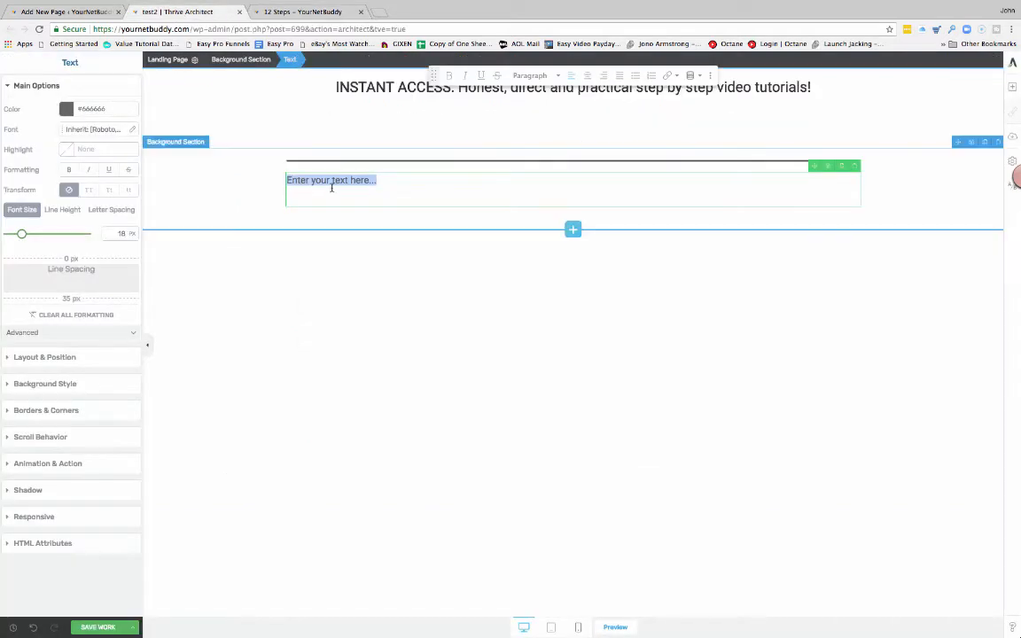
pyautogui.moveTo(384, 181); pyautogui.dragTo(285, 180)
pyautogui.hotkey('ctrl', 'v')
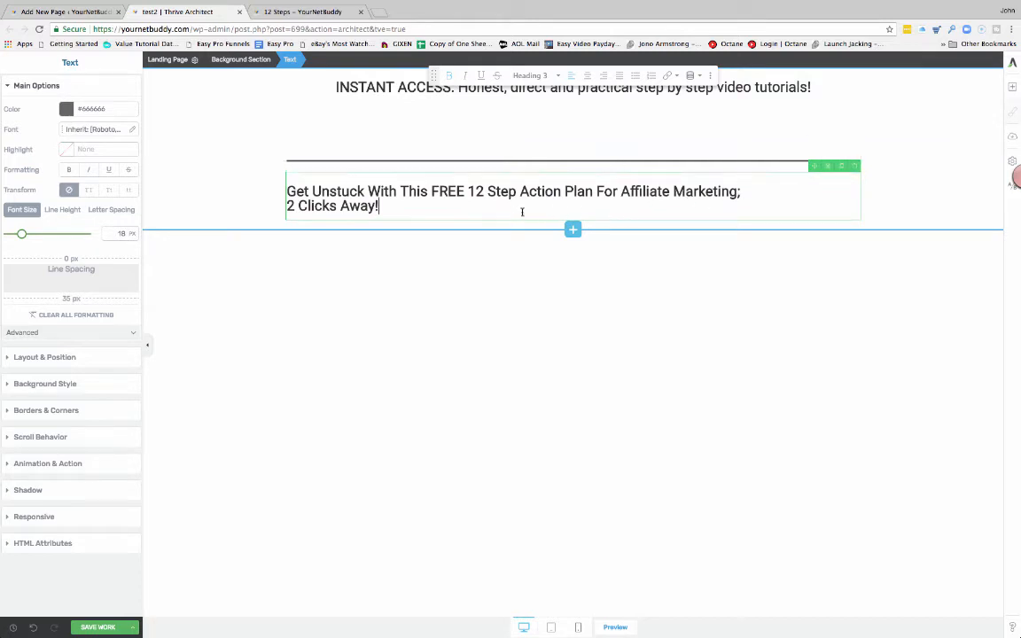
# Center both lines of the "Get Unstuck" headline below the divider.
pyautogui.moveTo(421, 210); pyautogui.dragTo(282, 192)
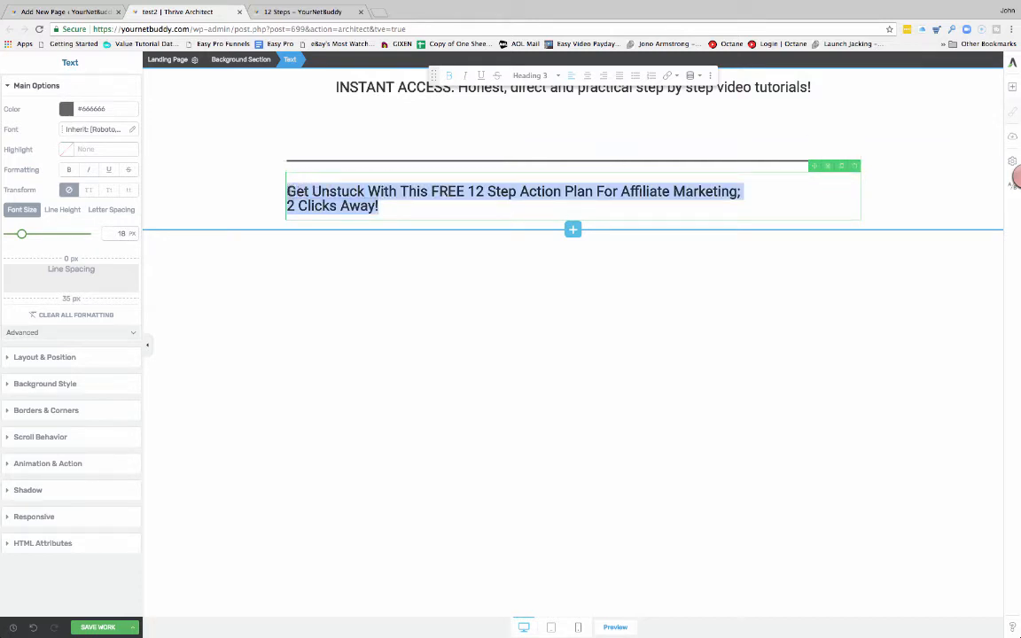
pyautogui.click(585, 76)
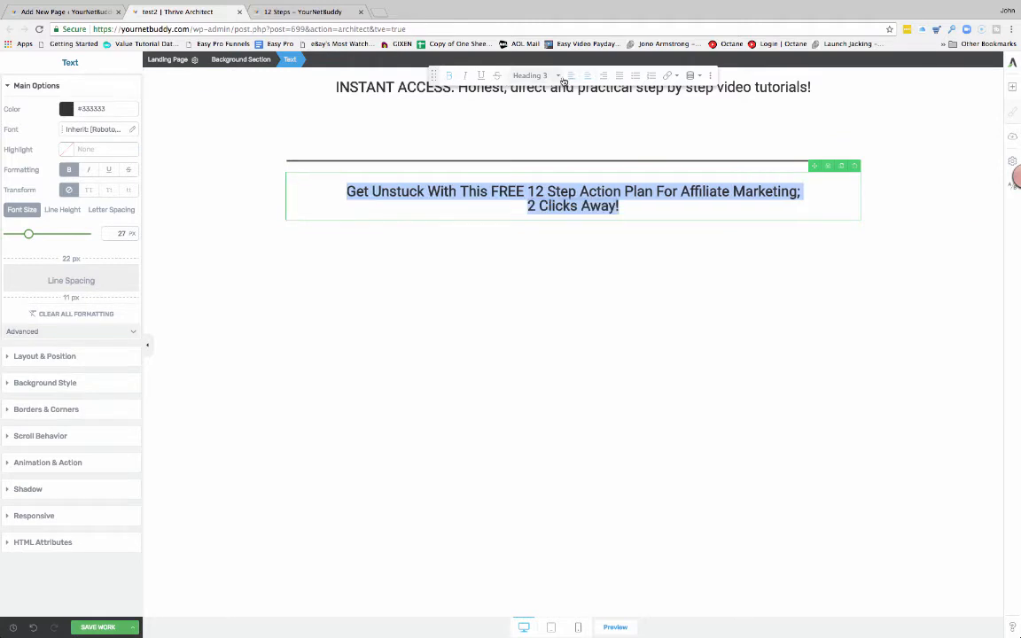
# Format the two-line "Get Unstuck" headline as Heading 2 and set its line height to 1.40 em.
pyautogui.click(557, 76)
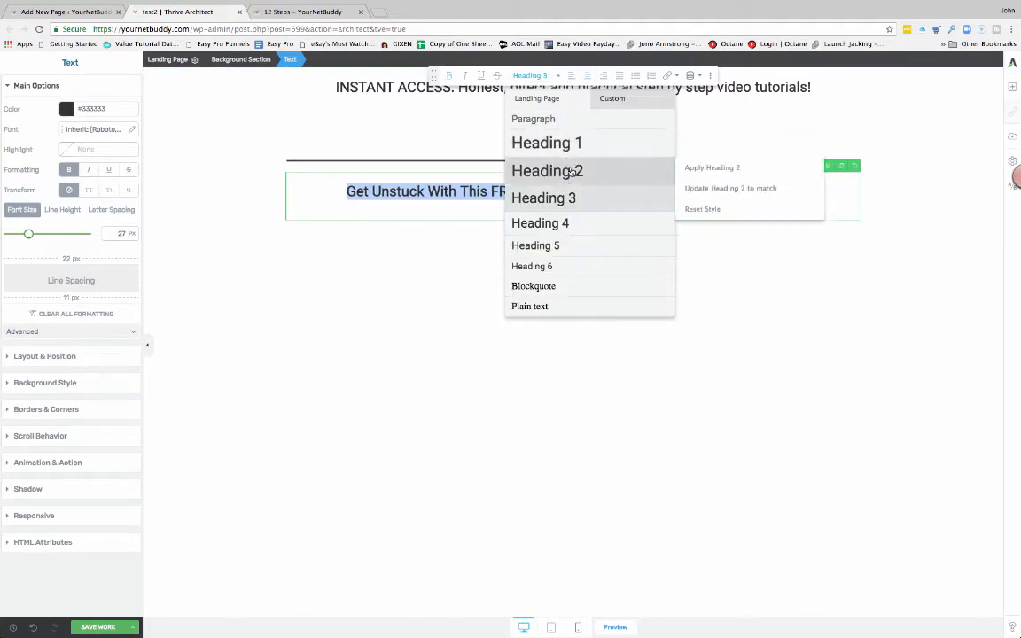
pyautogui.click(571, 170)
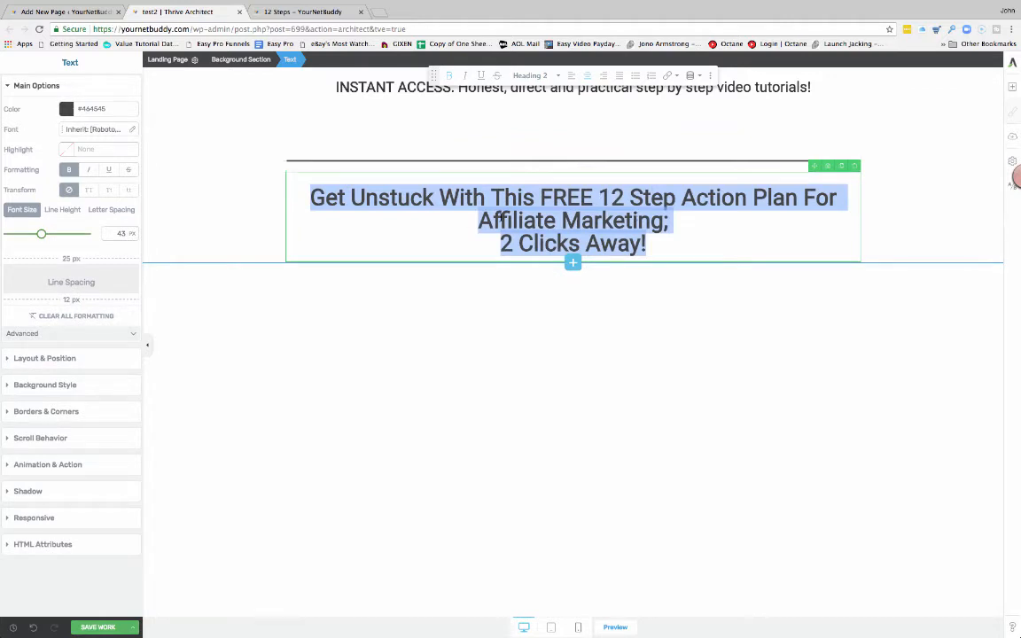
pyautogui.click(60, 211)
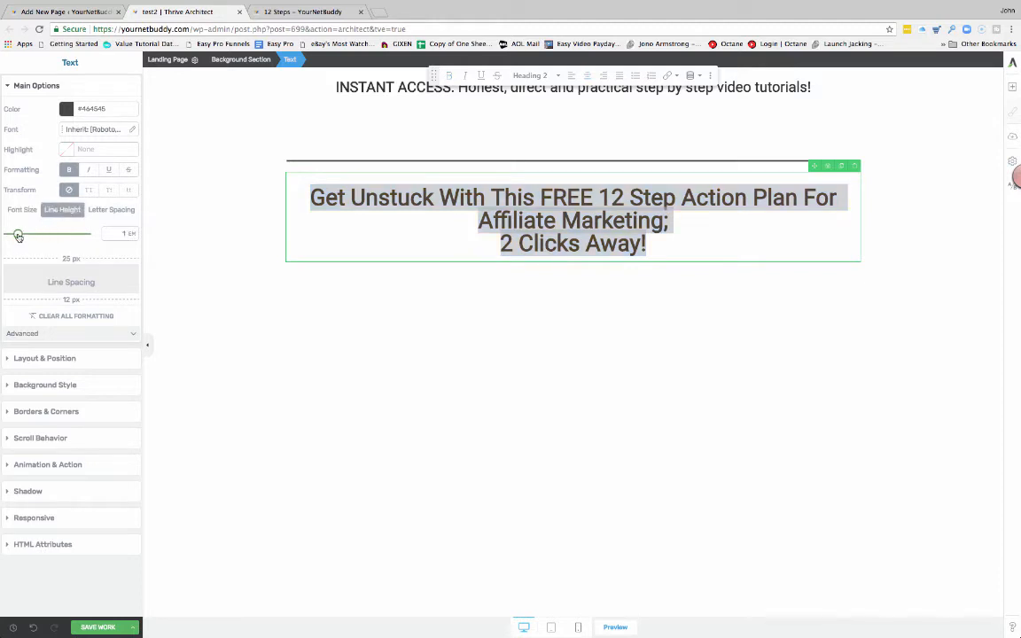
pyautogui.moveTo(18, 237); pyautogui.dragTo(23, 238)
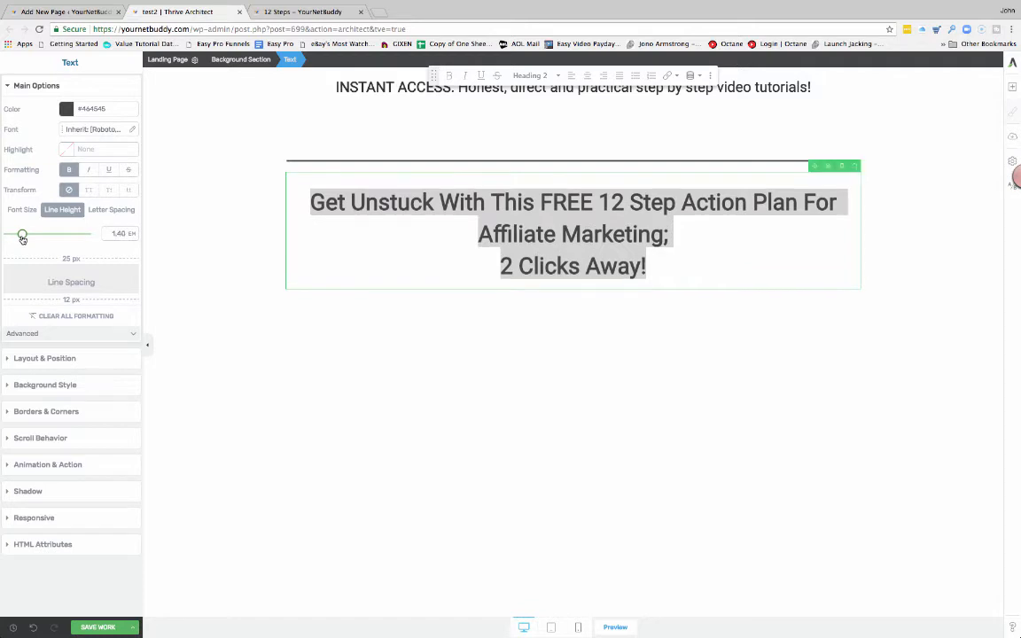
pyautogui.click(395, 228)
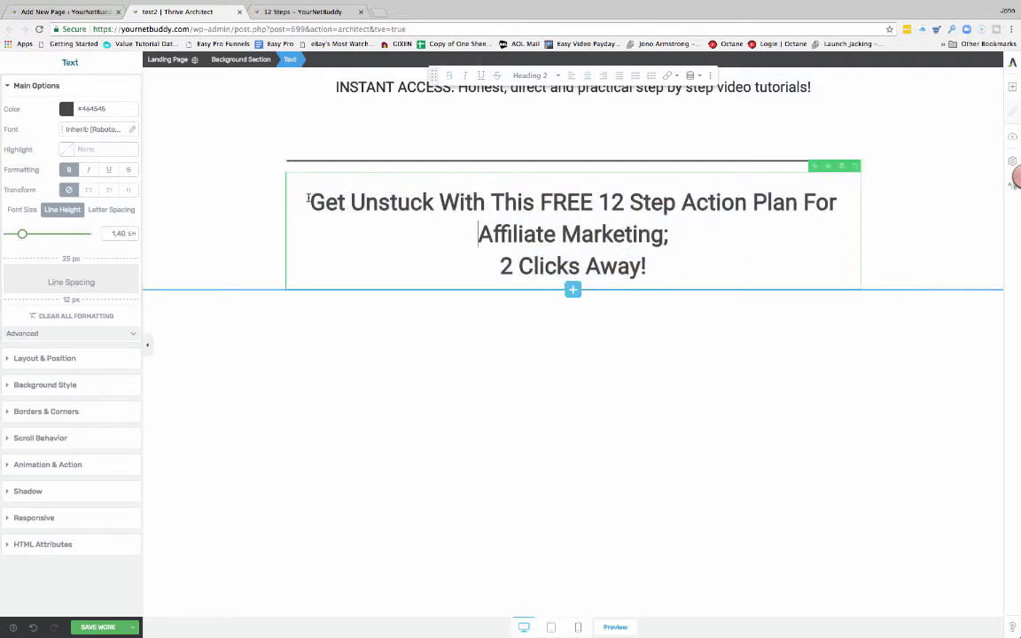
# Color the headline text "Get Unstuck With This FREE 12 Step Action Plan For Affiliate Marketing;" red (#c20909).
pyautogui.moveTo(308, 201); pyautogui.dragTo(375, 219)
pyautogui.moveTo(479, 234); pyautogui.dragTo(670, 237)
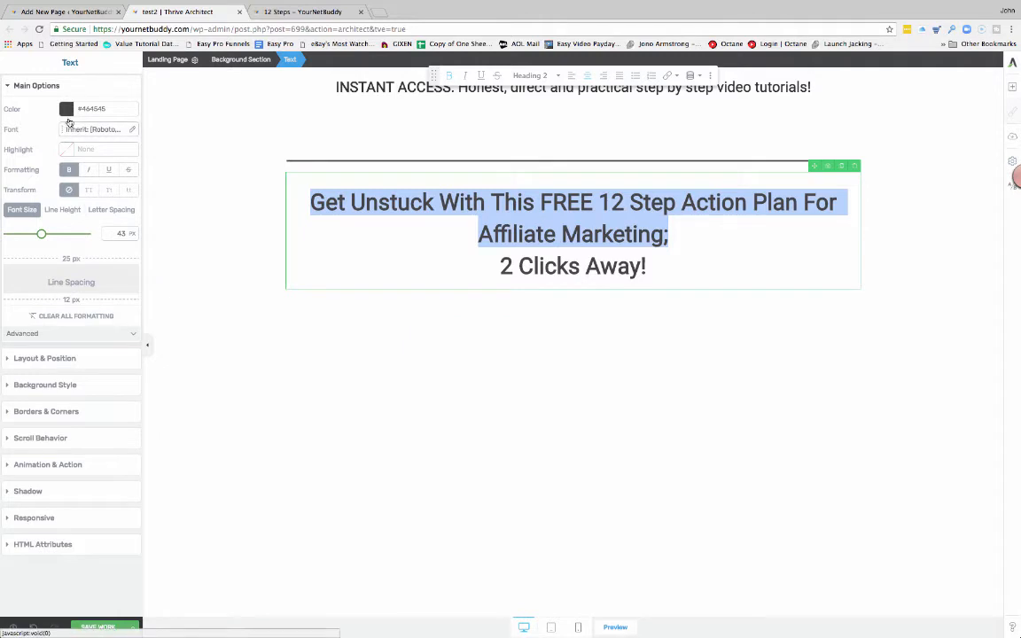
pyautogui.click(66, 109)
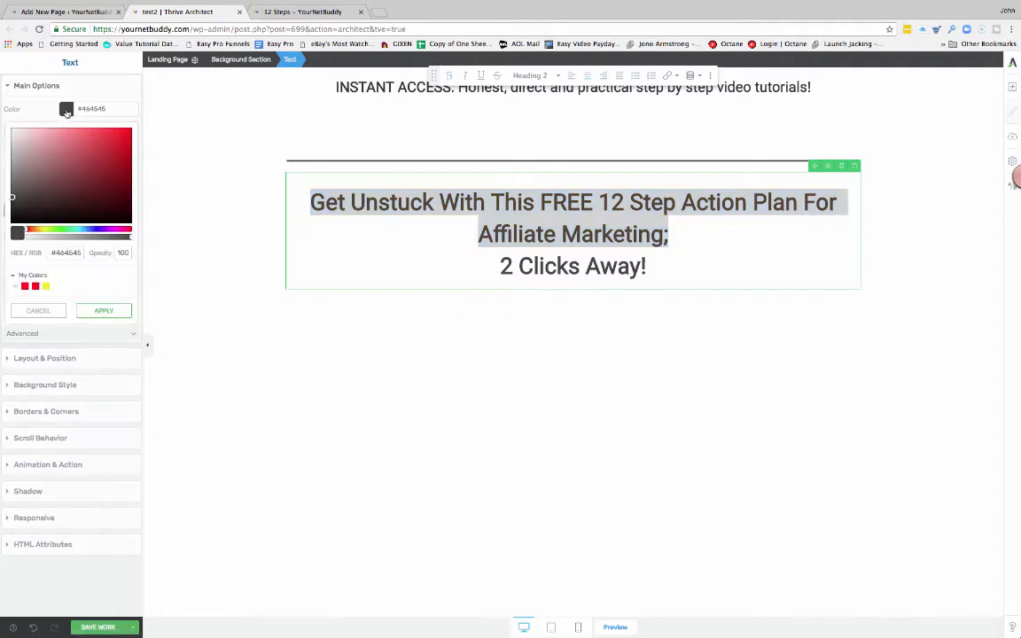
pyautogui.click(126, 152)
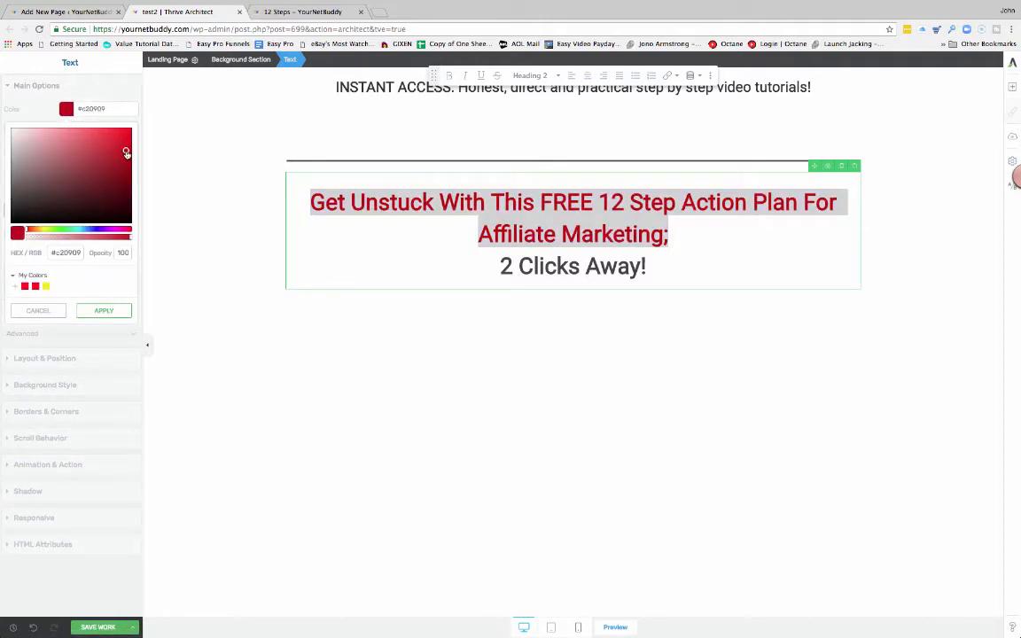
pyautogui.click(105, 312)
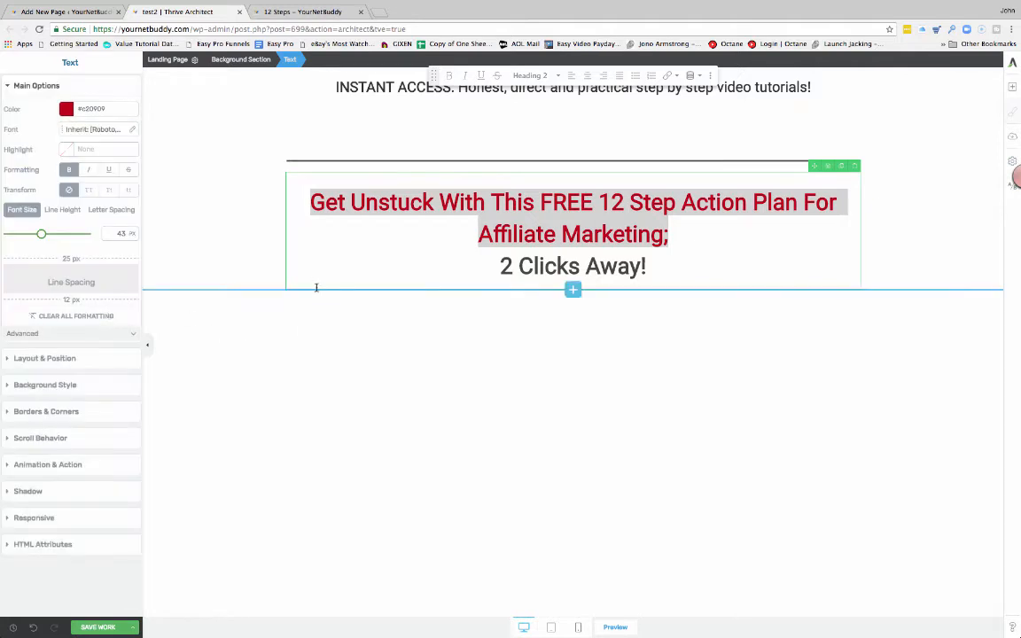
pyautogui.click(348, 260)
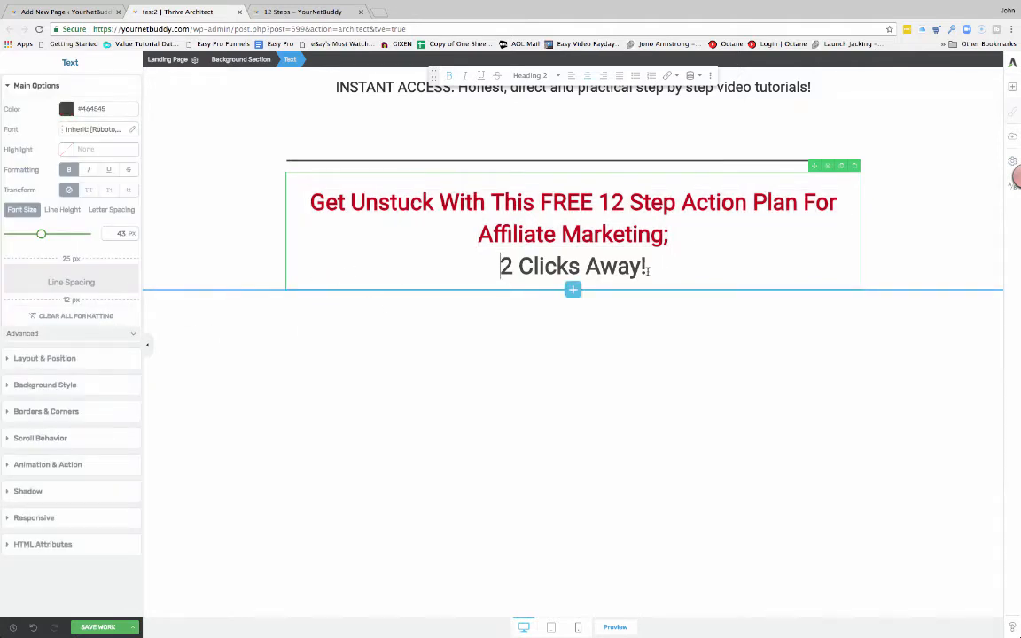
# Copy the "Proven to eliminate information overload..." line from the 12 Steps page into a new text element below the headline.
pyautogui.click(317, 13)
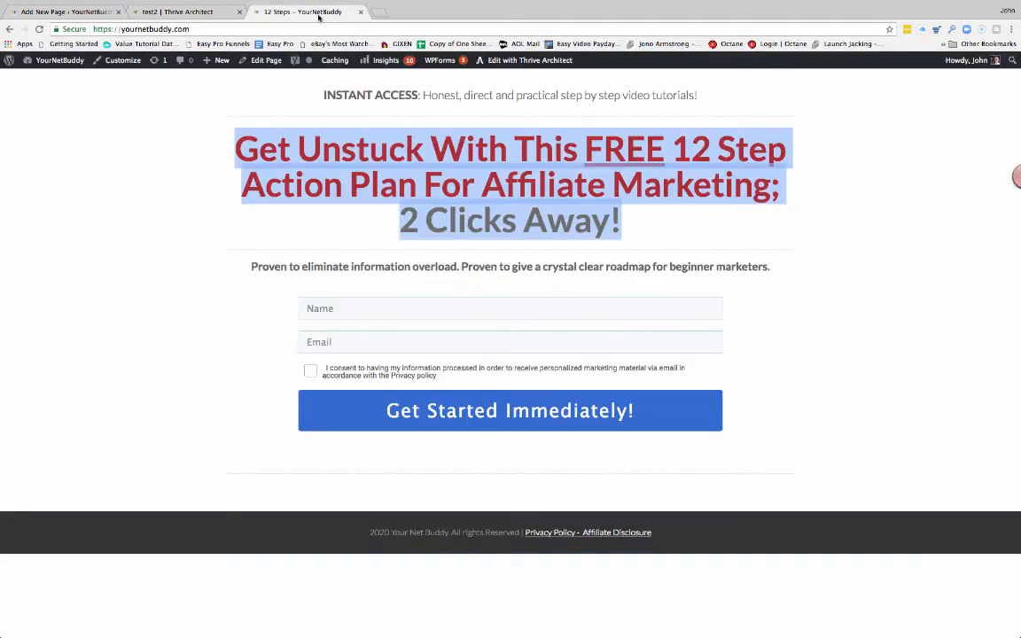
pyautogui.click(200, 12)
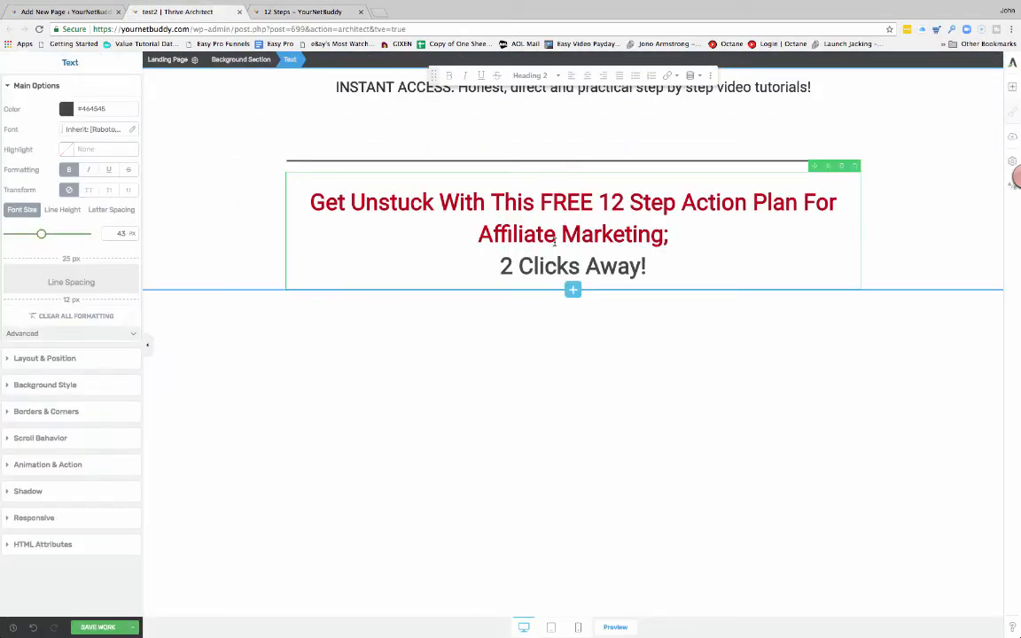
pyautogui.click(320, 12)
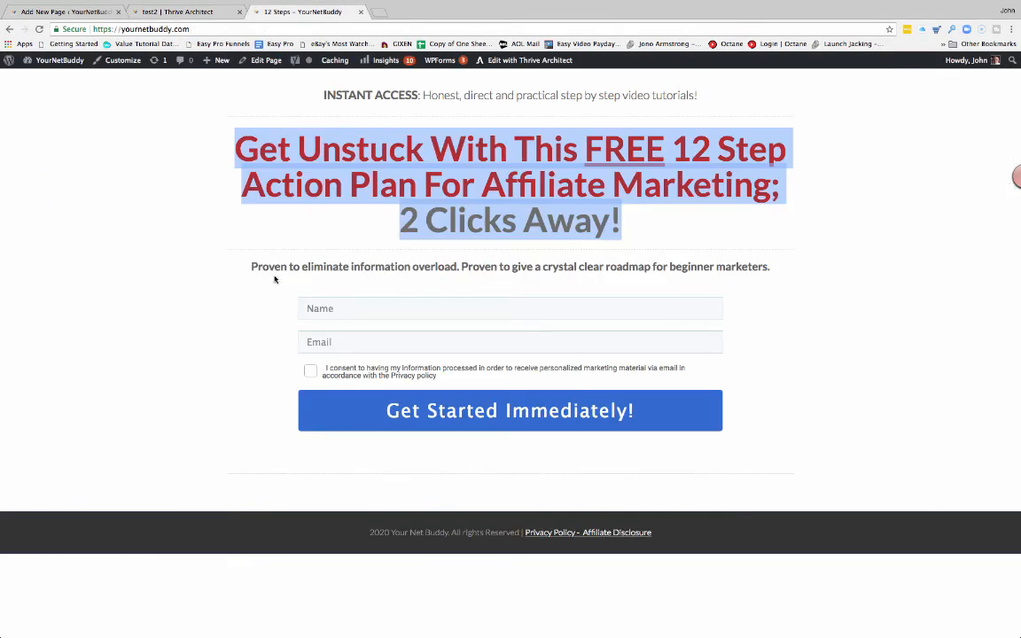
pyautogui.moveTo(252, 266); pyautogui.dragTo(772, 268)
pyautogui.hotkey('ctrl', 'c')
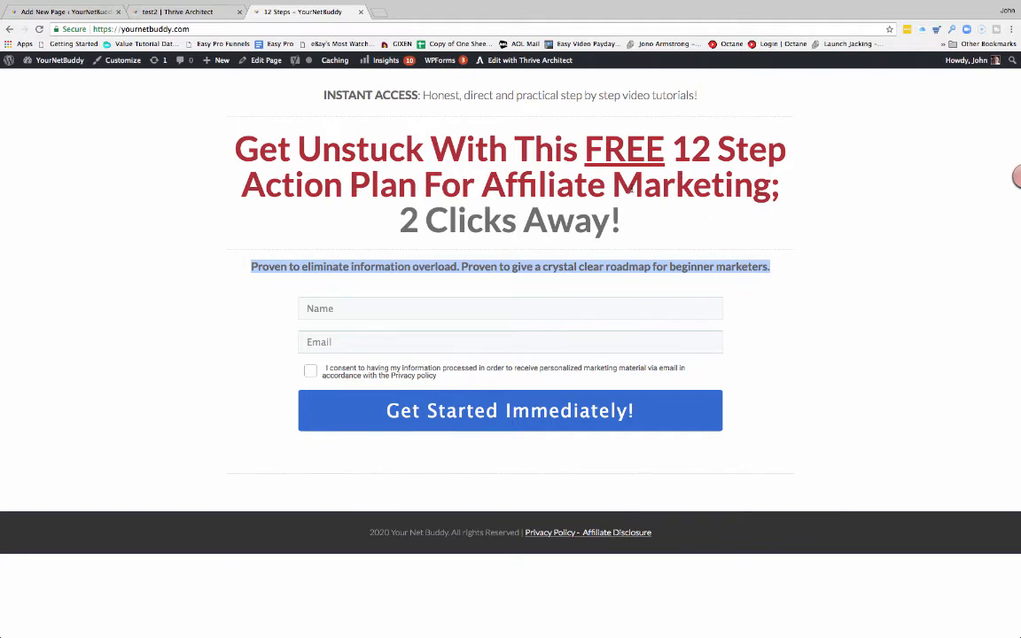
pyautogui.click(197, 14)
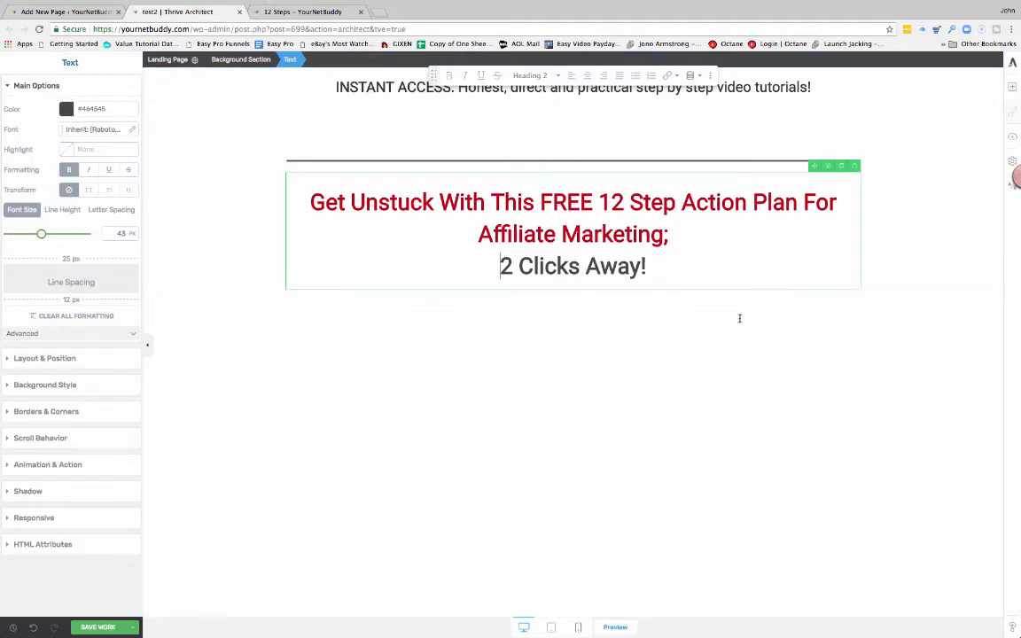
pyautogui.click(1012, 86)
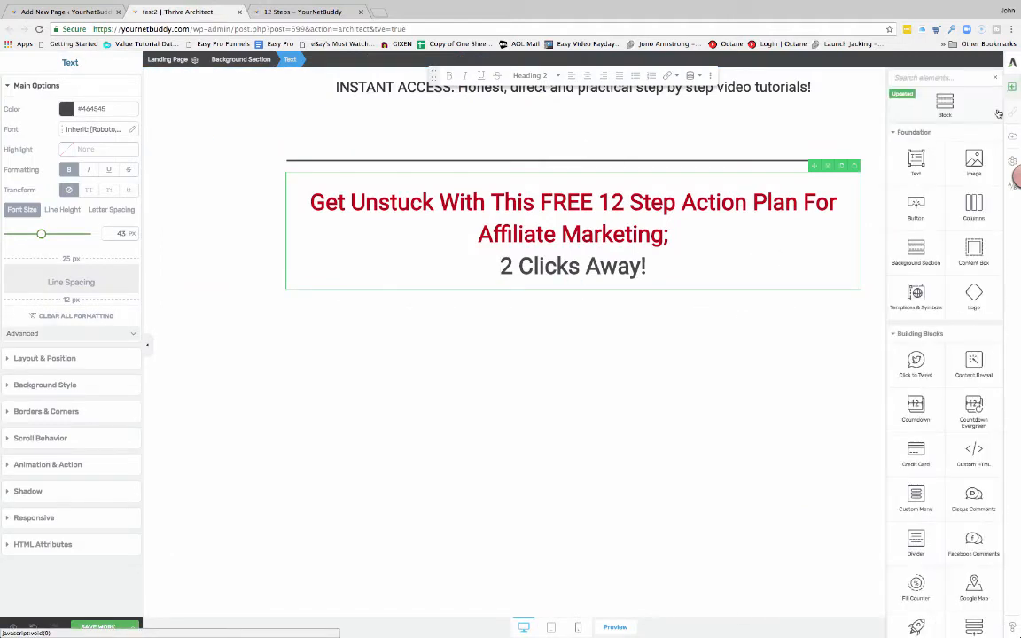
pyautogui.moveTo(918, 162); pyautogui.dragTo(566, 304)
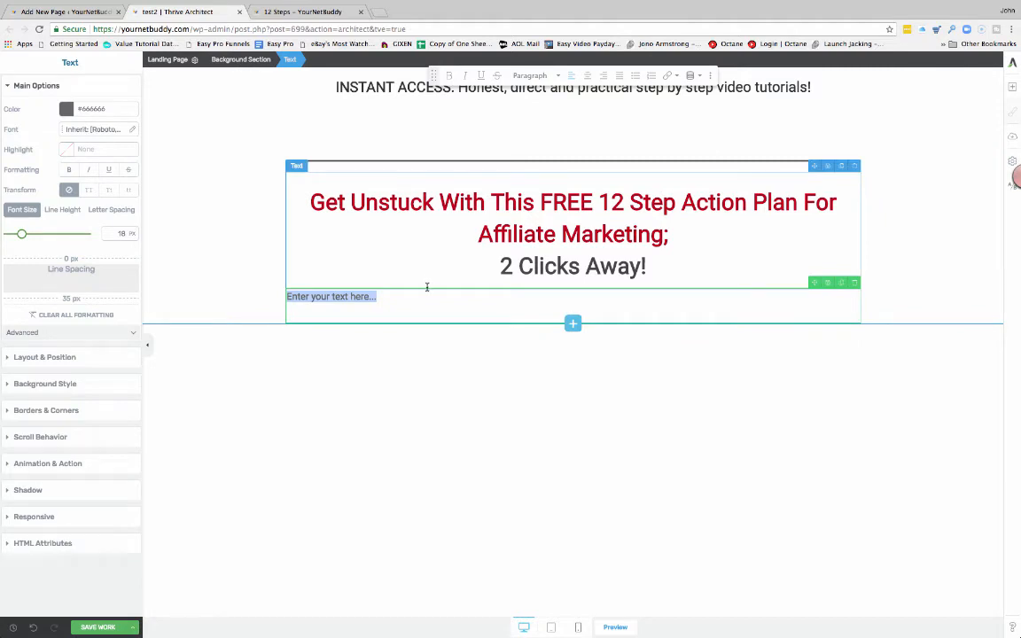
pyautogui.hotkey('ctrl', 'v')
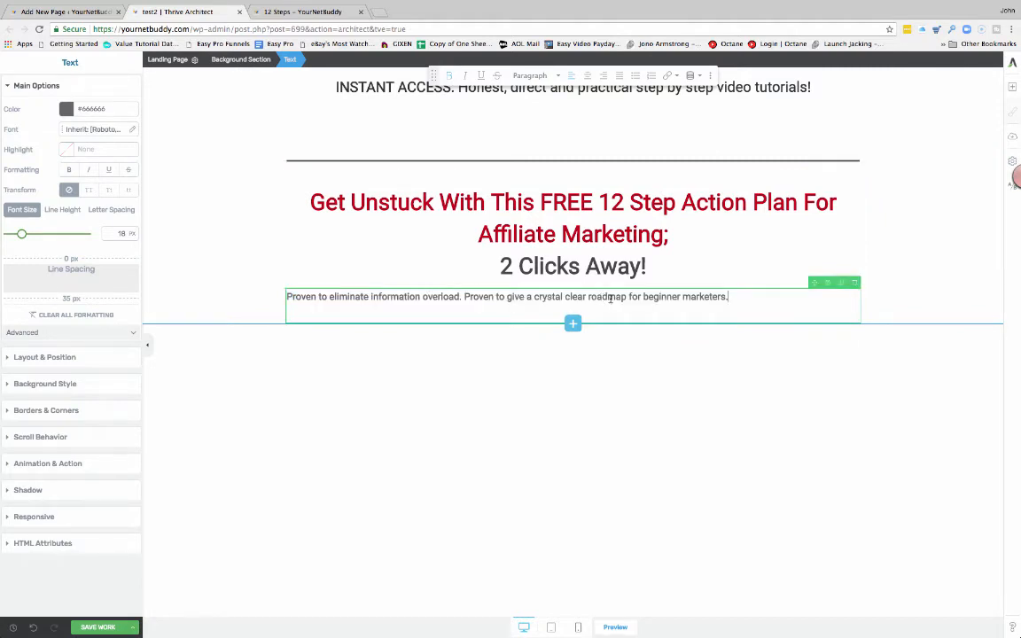
# Format the "Proven to eliminate information overload" line as Heading 5 and center it.
pyautogui.moveTo(729, 298); pyautogui.dragTo(288, 294)
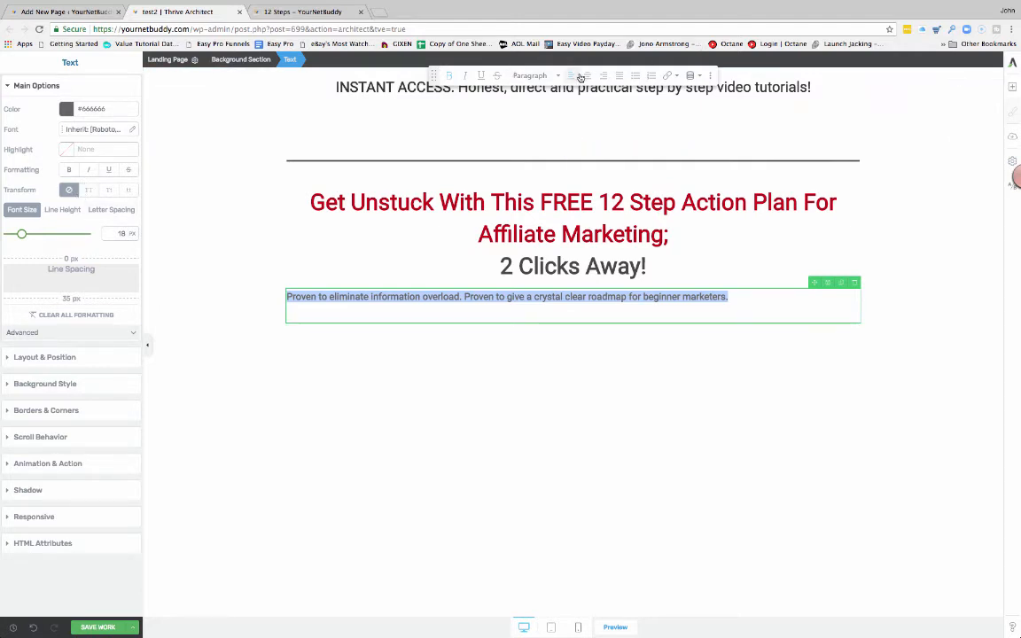
pyautogui.click(531, 77)
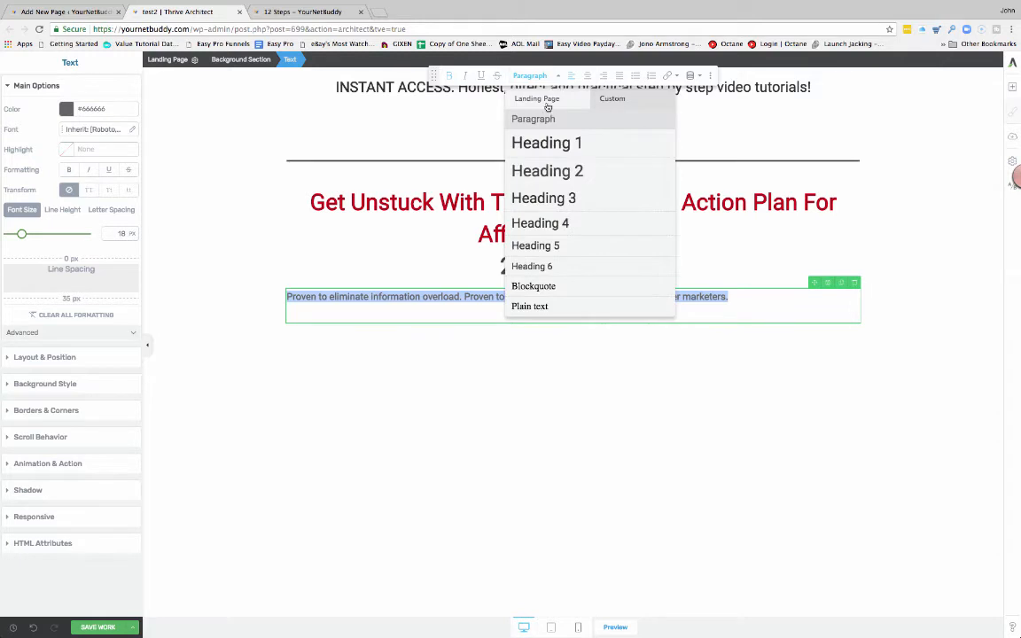
pyautogui.click(557, 225)
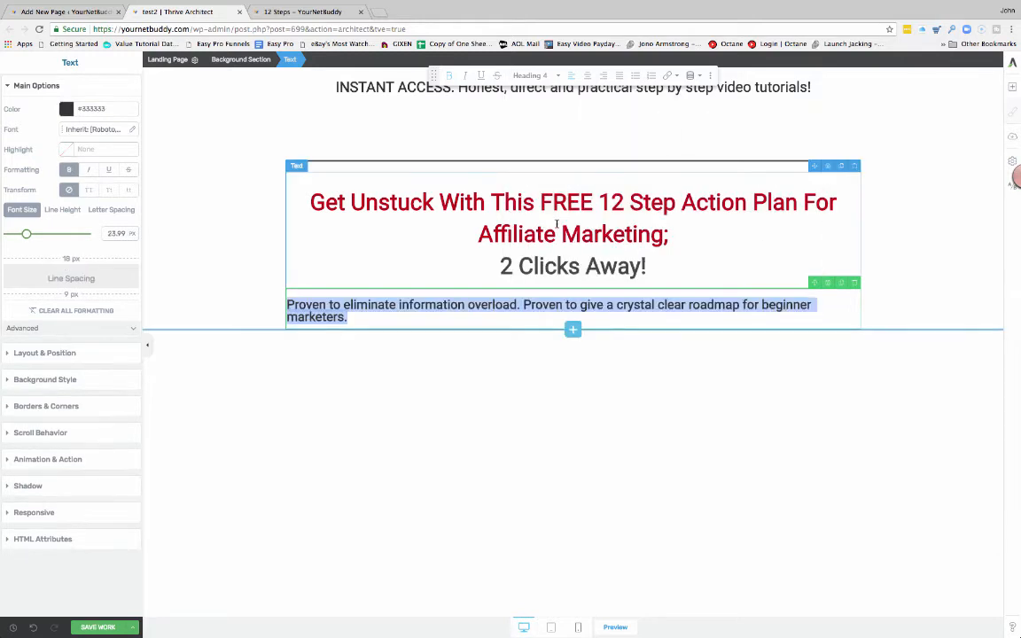
pyautogui.click(557, 79)
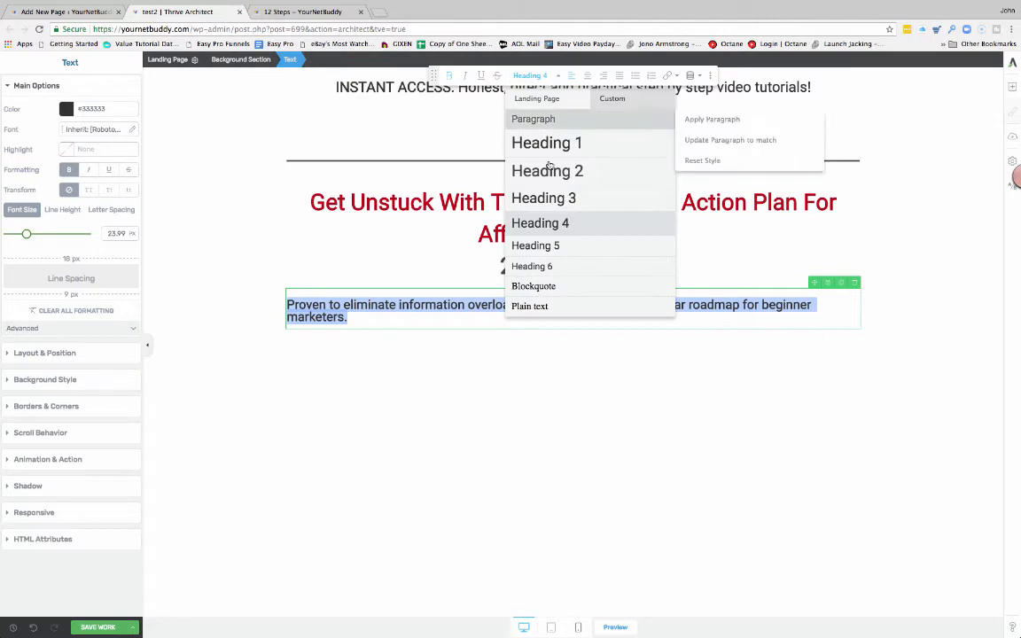
pyautogui.click(537, 246)
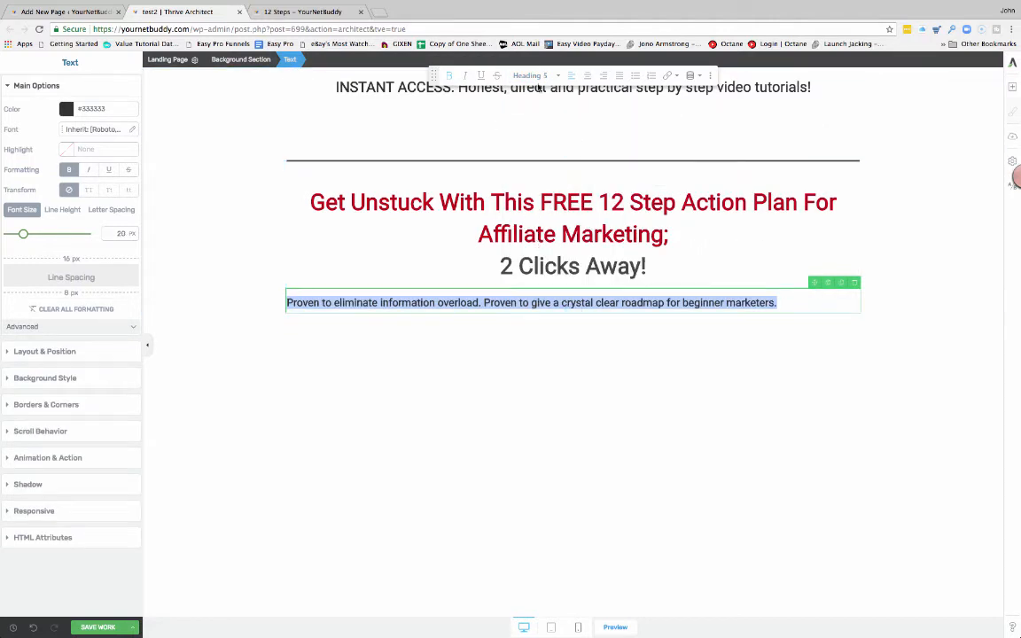
pyautogui.click(587, 76)
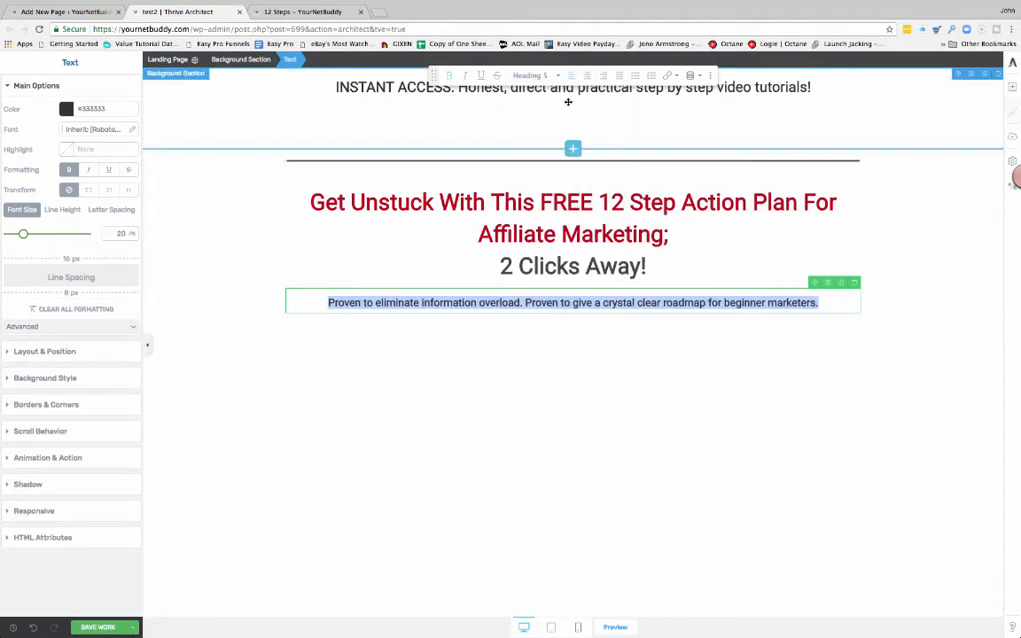
pyautogui.click(745, 353)
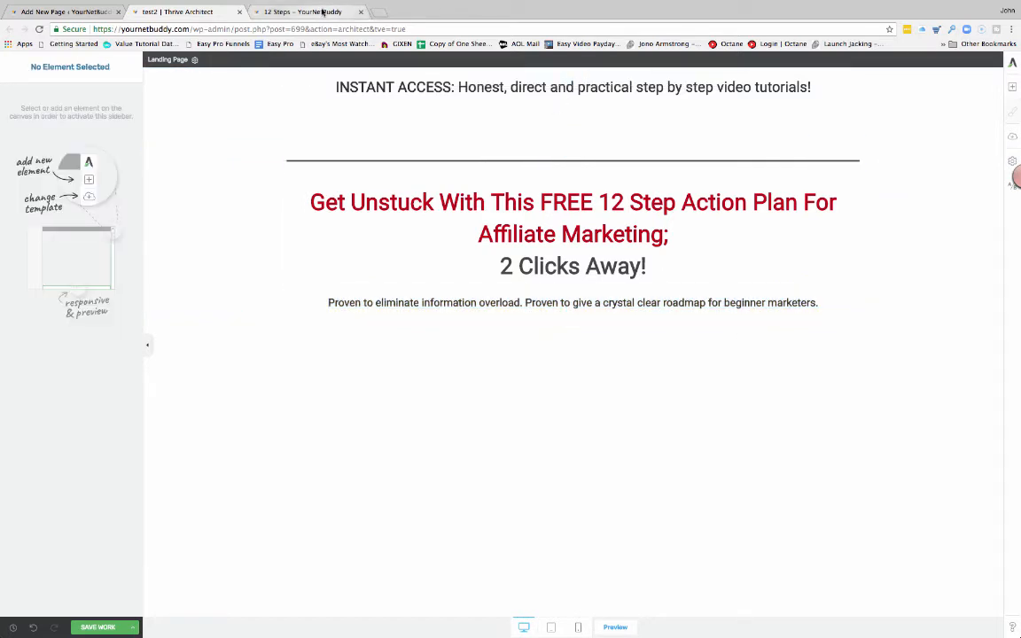
# Check the 12 Steps page and add a divider between the headline and the "Proven to eliminate" line.
pyautogui.click(292, 12)
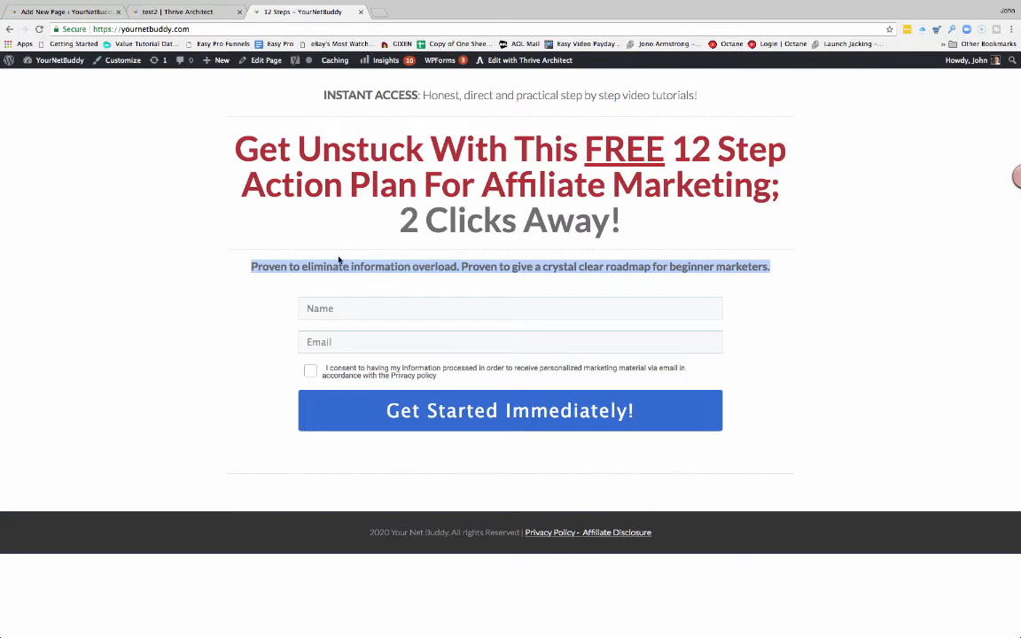
pyautogui.click(209, 12)
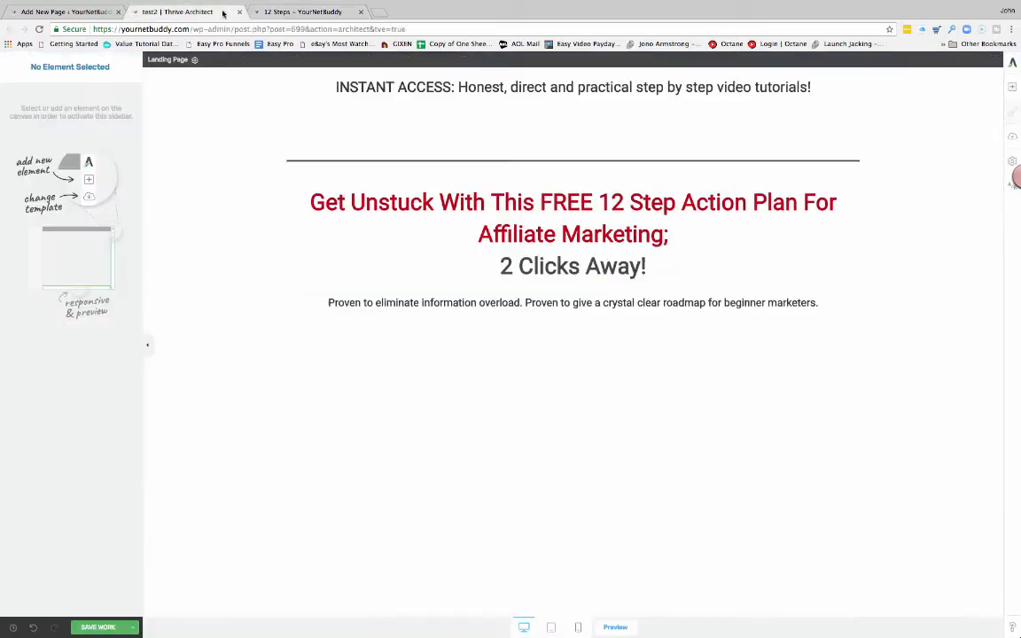
pyautogui.click(1011, 88)
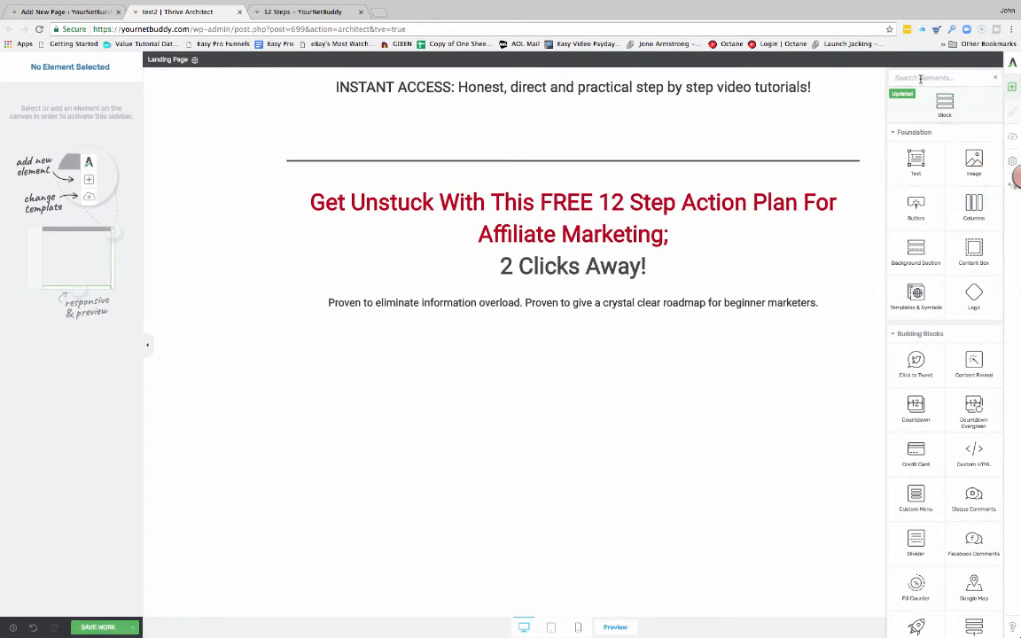
pyautogui.write('dic')
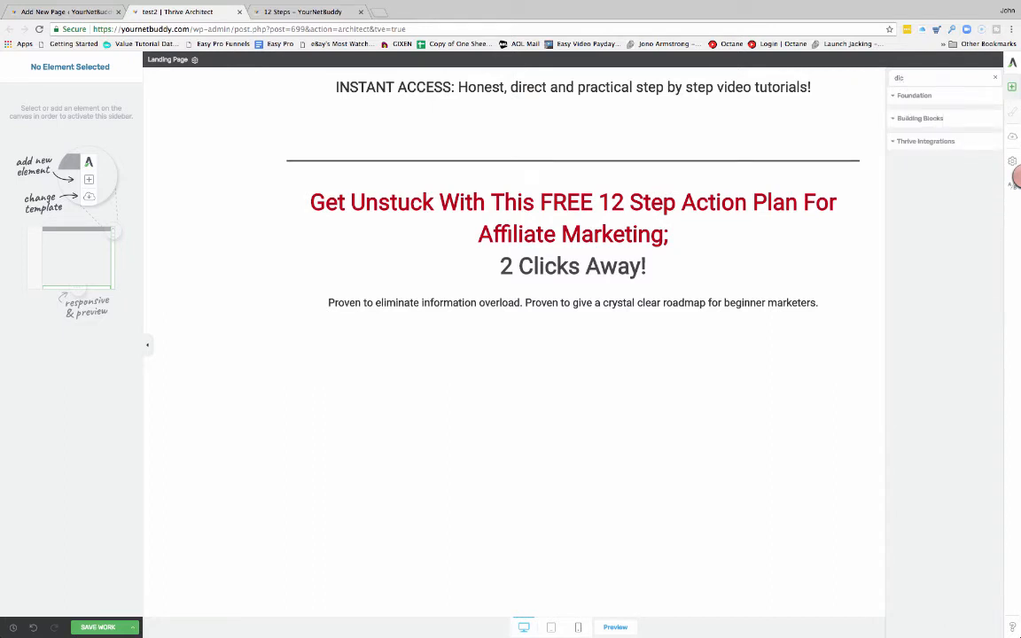
pyautogui.press('BackSpace')
pyautogui.press('BackSpace')
pyautogui.write('iv')
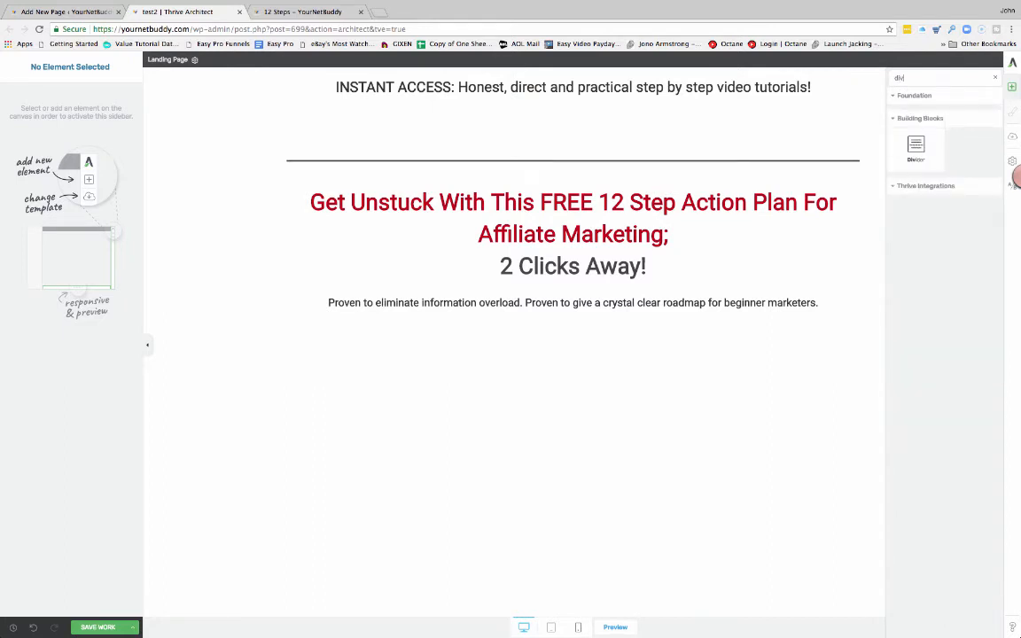
pyautogui.moveTo(916, 146); pyautogui.dragTo(623, 304)
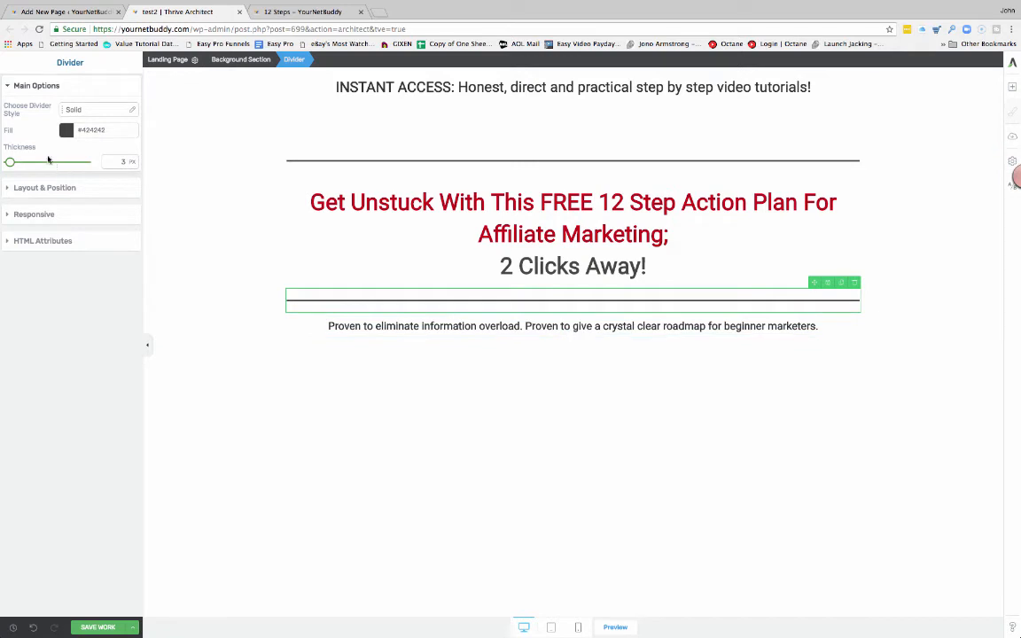
# Set the new divider's style to Dashed Slim and its thickness to 9 px.
pyautogui.click(95, 110)
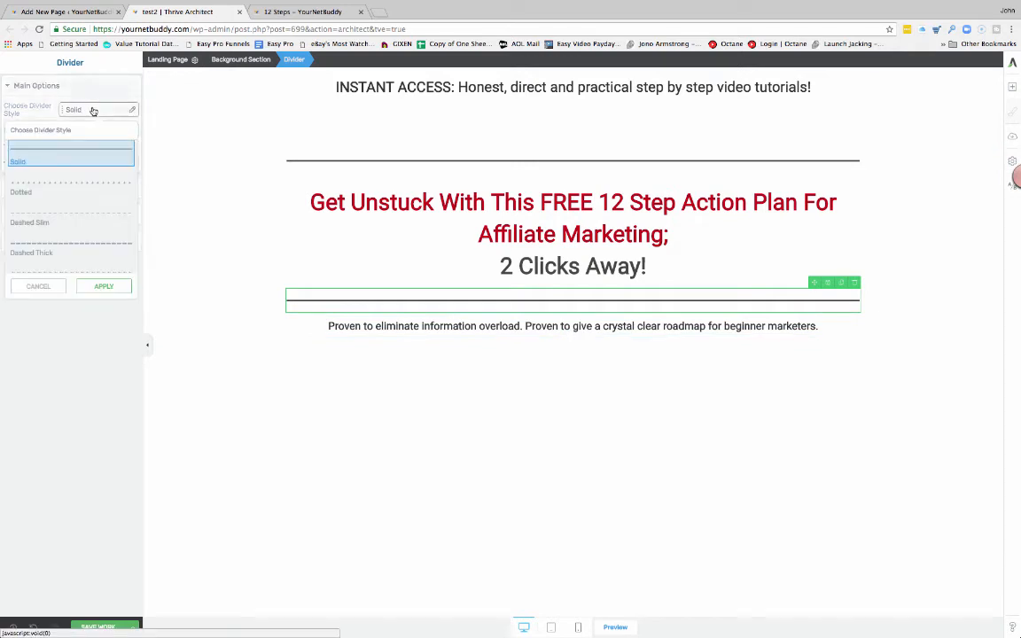
pyautogui.click(67, 218)
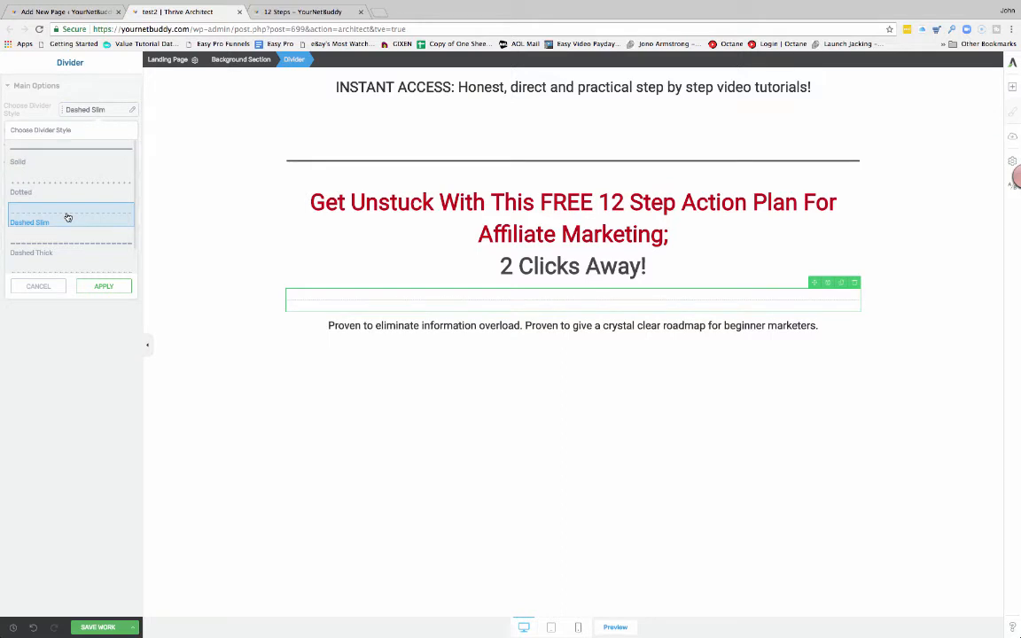
pyautogui.click(103, 287)
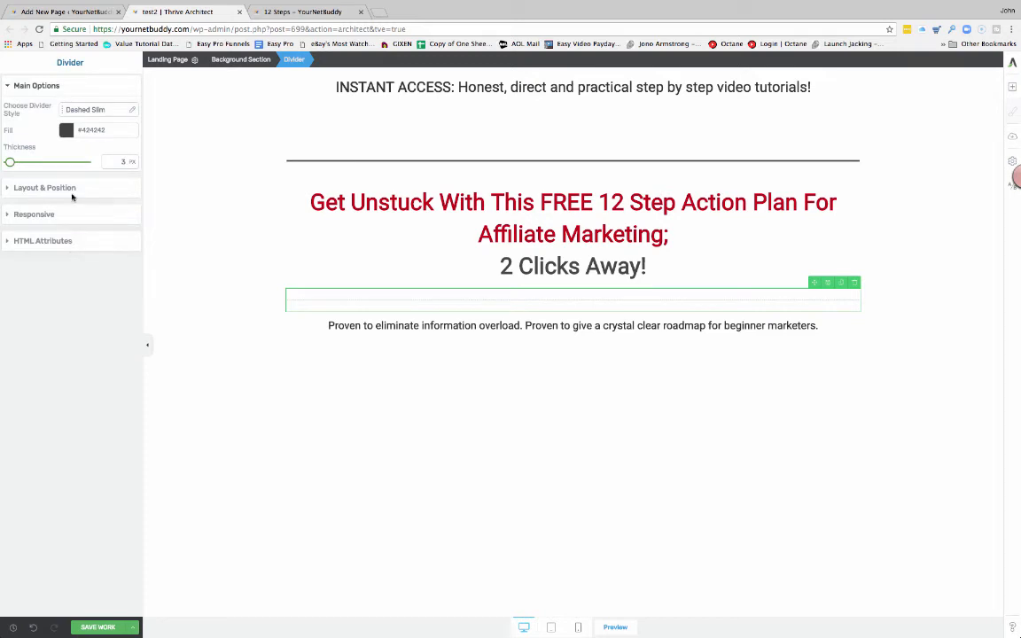
pyautogui.moveTo(10, 163); pyautogui.dragTo(15, 163)
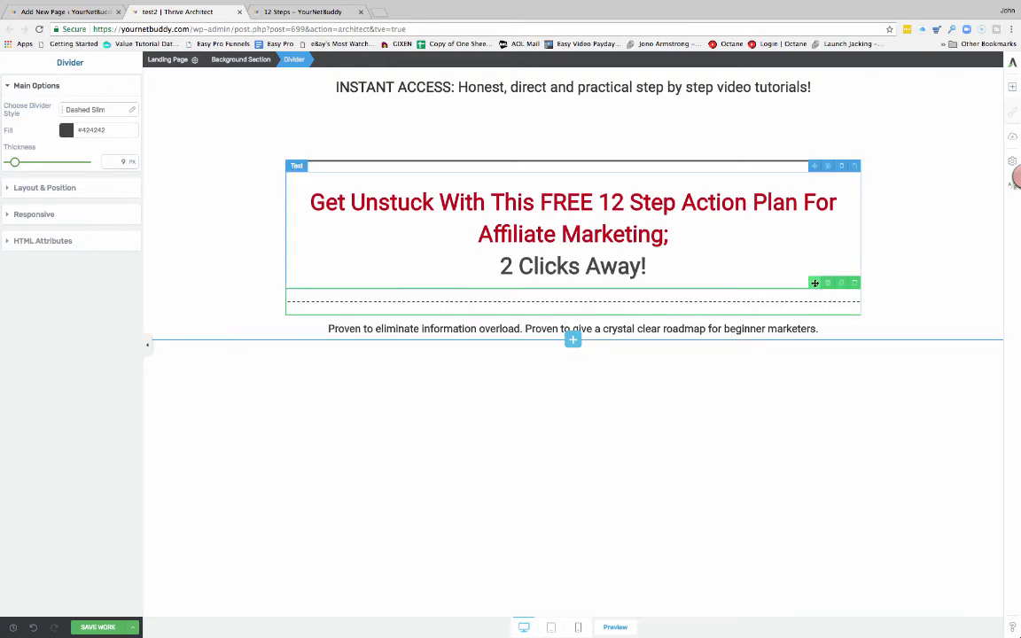
# Replace the solid divider above the headline with a duplicate of the dashed divider below it.
pyautogui.click(841, 284)
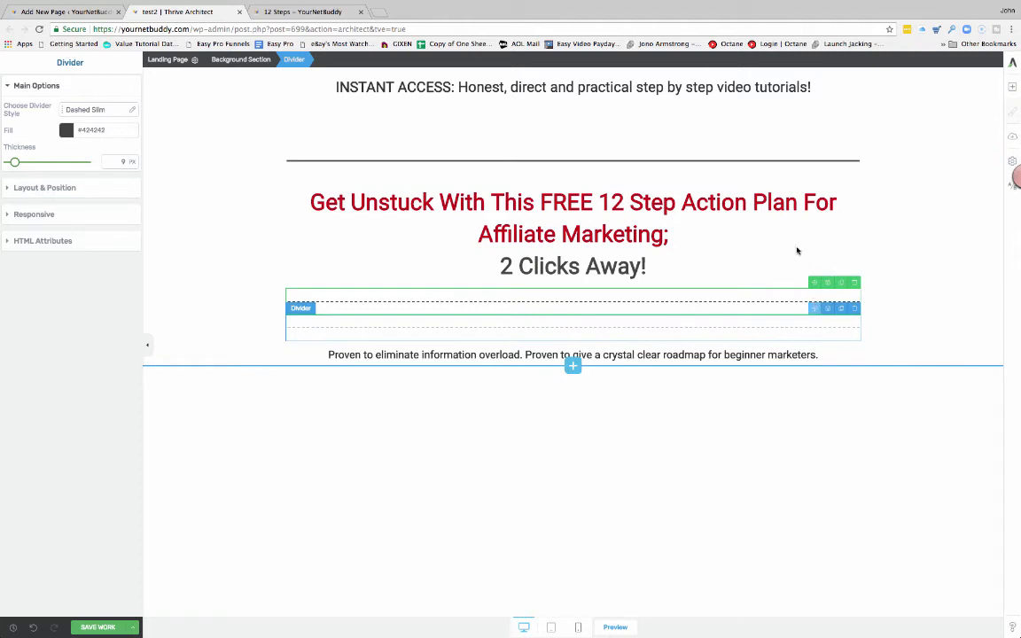
pyautogui.moveTo(797, 251); pyautogui.dragTo(783, 150)
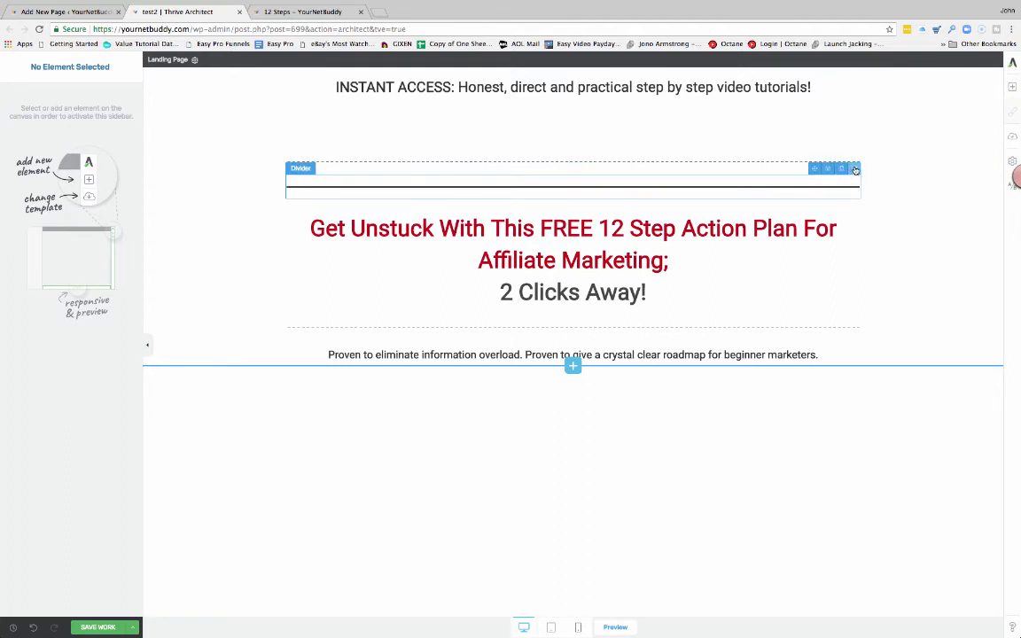
pyautogui.click(855, 170)
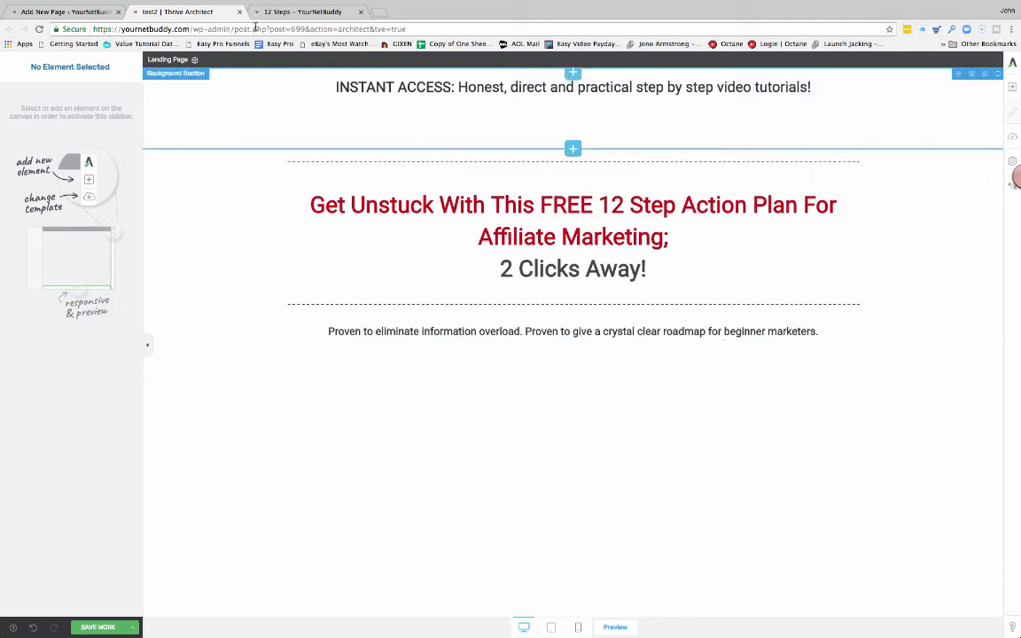
# Check the form on the 12 Steps page and add a Lead Generation form with the default template below the "Proven to eliminate" line.
pyautogui.click(282, 13)
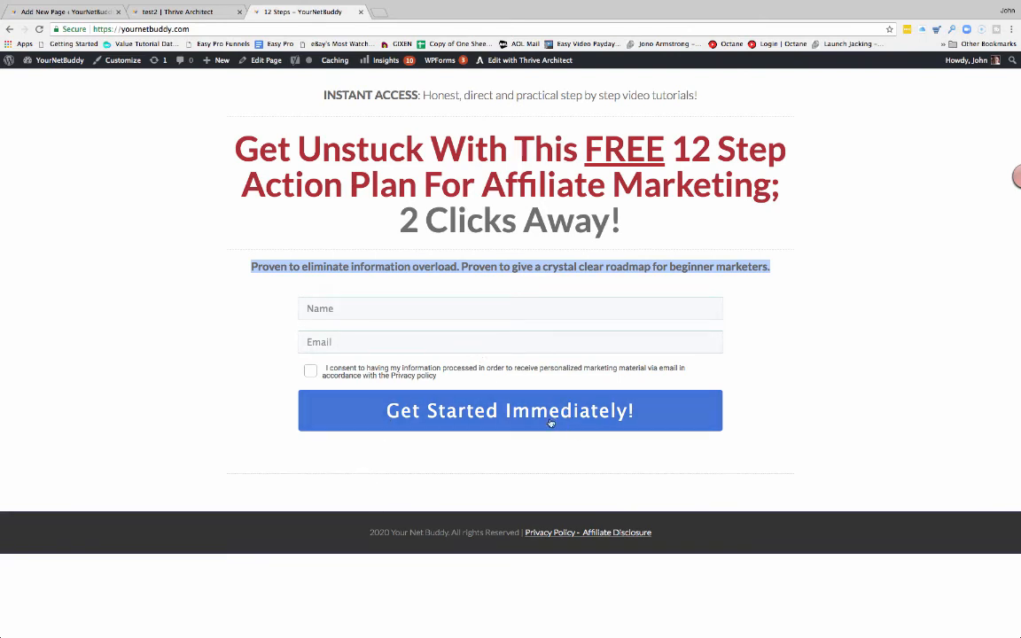
pyautogui.moveTo(1008, 180)
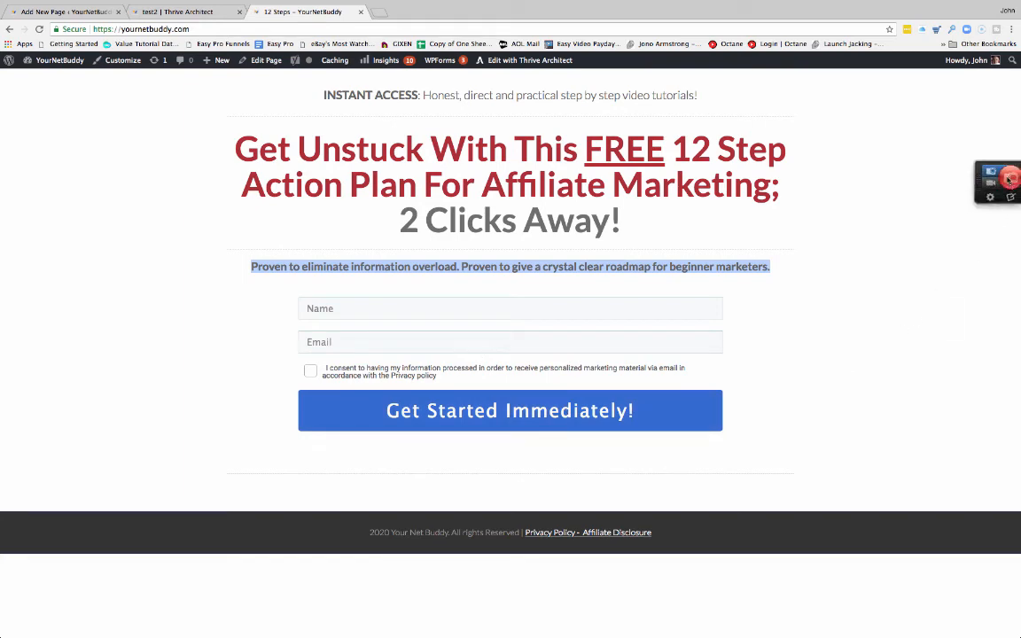
pyautogui.click(197, 11)
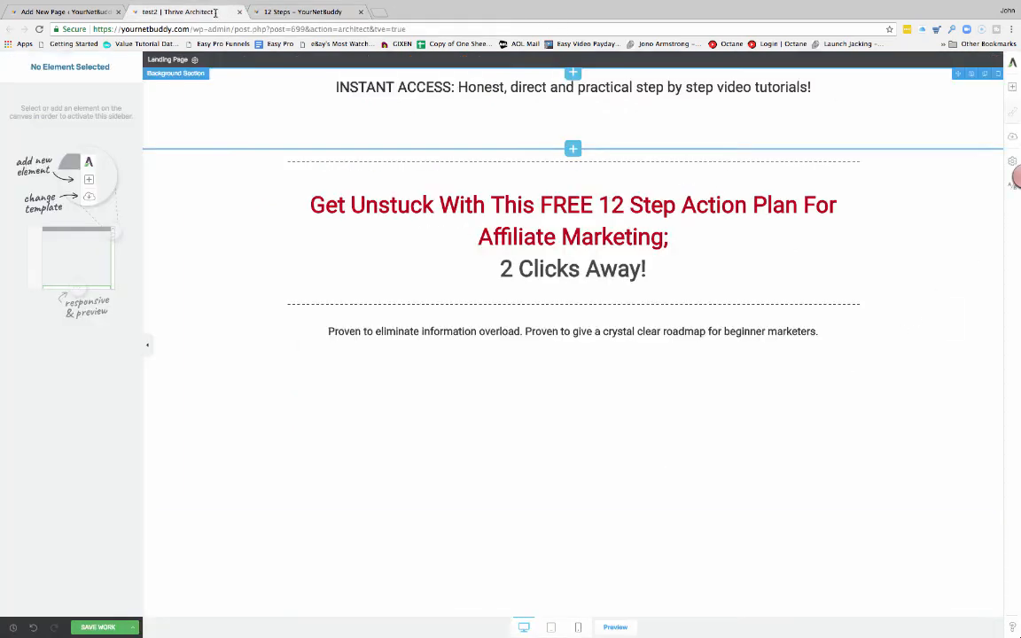
pyautogui.click(1013, 88)
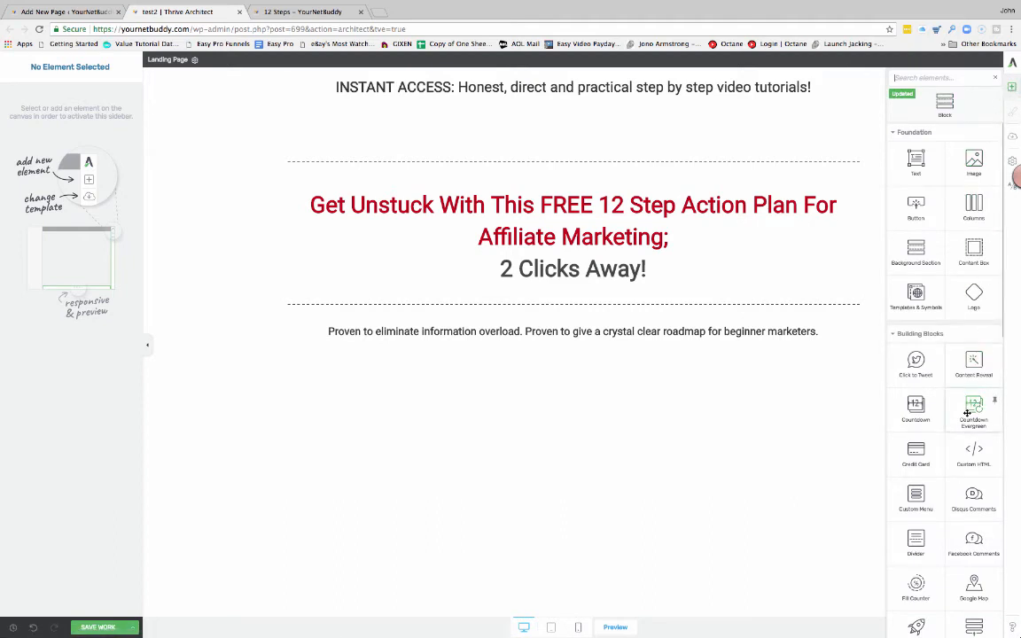
pyautogui.scroll(-2, 984, 426)
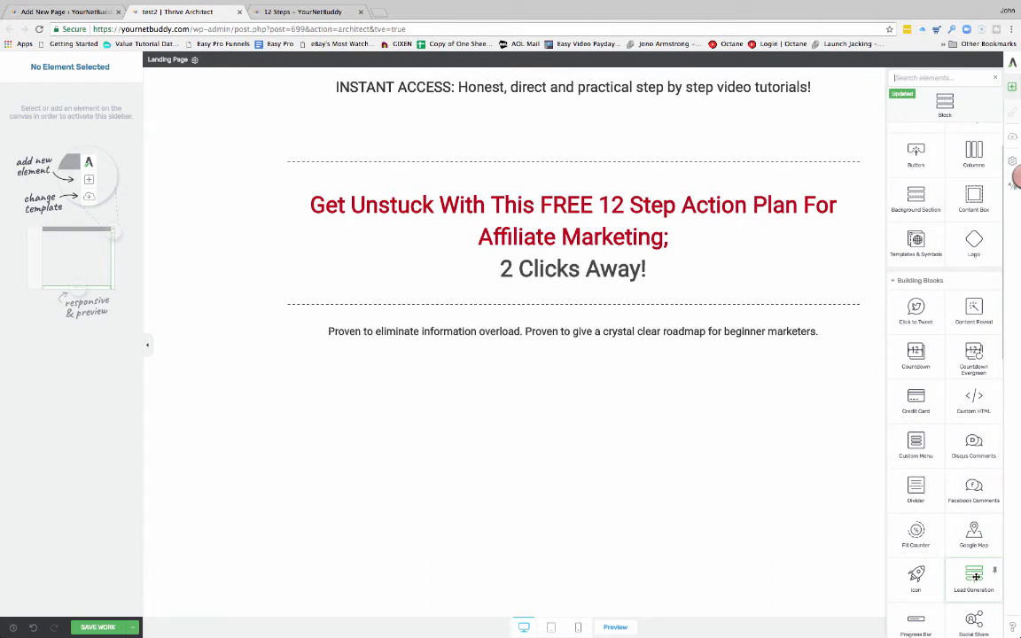
pyautogui.moveTo(976, 577); pyautogui.dragTo(566, 361)
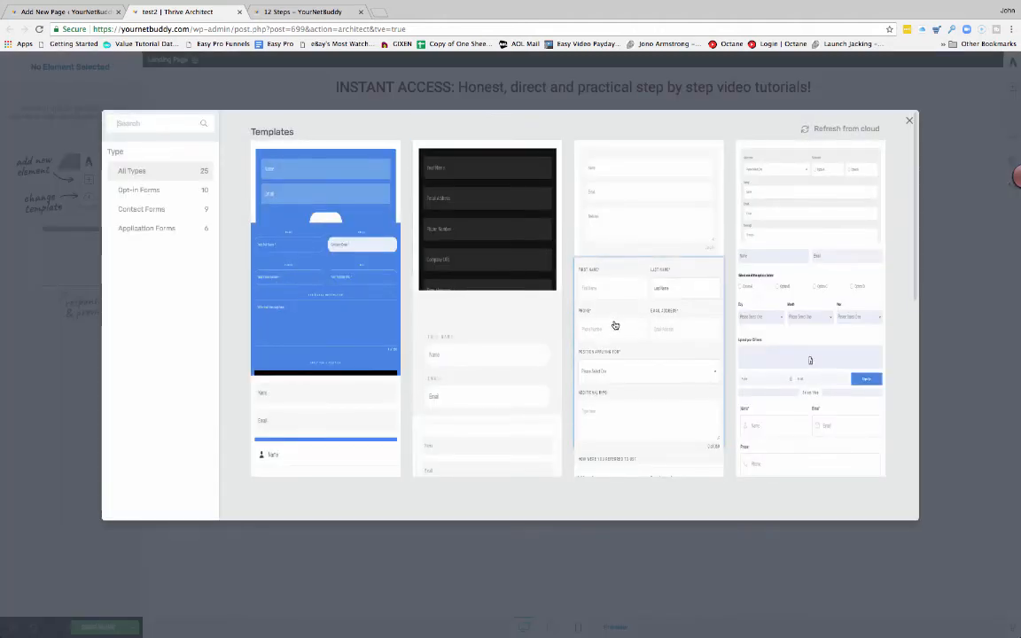
pyautogui.scroll(-3, 613, 326)
pyautogui.scroll(-4, 614, 327)
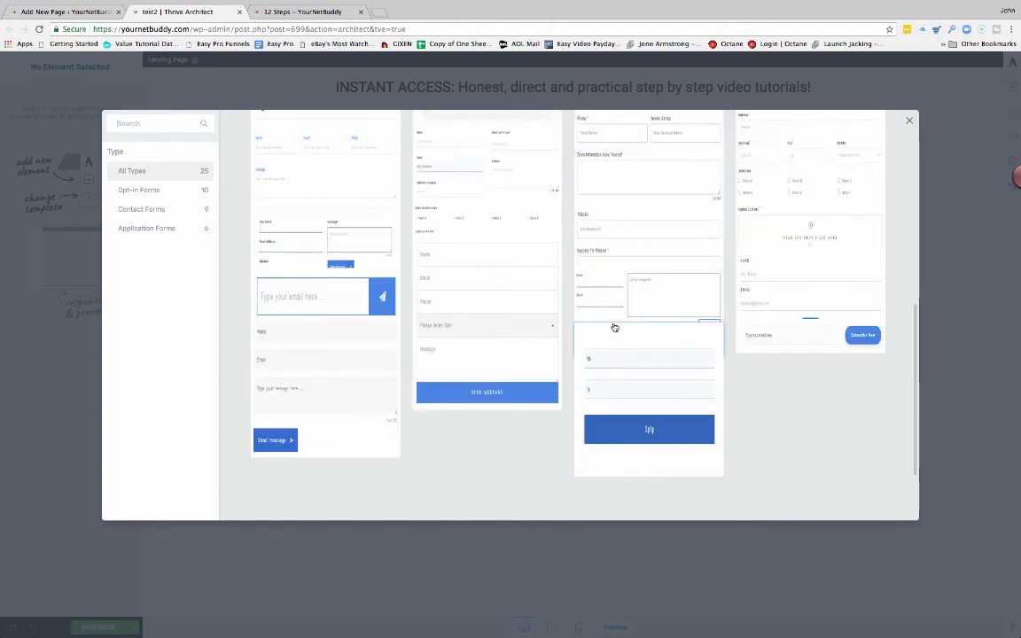
pyautogui.click(615, 328)
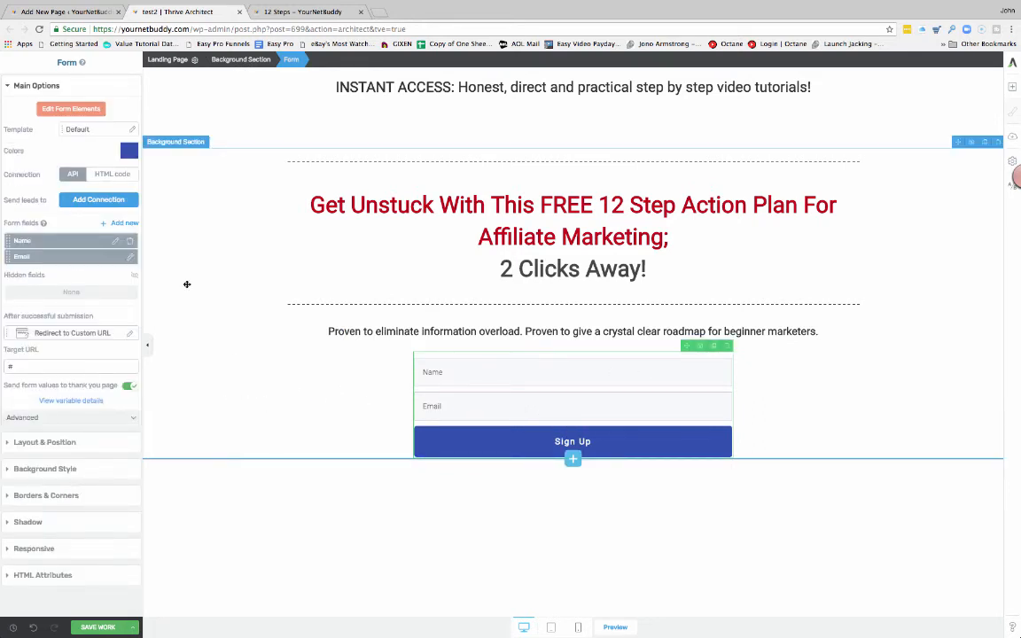
# Set the opt-in form's maximum width to 900 px.
pyautogui.click(44, 442)
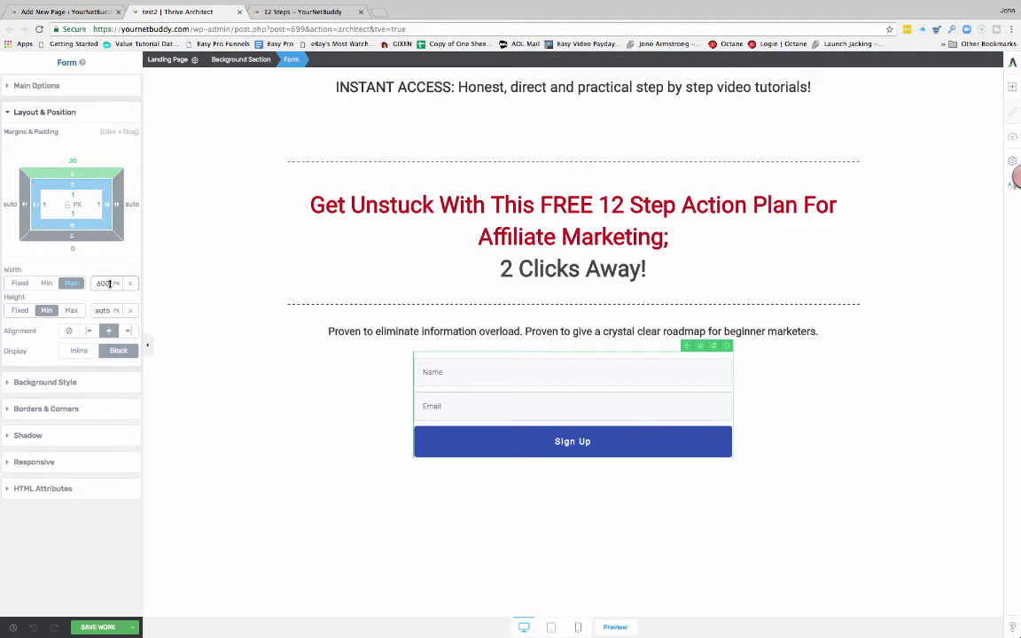
pyautogui.moveTo(110, 284); pyautogui.dragTo(98, 284)
pyautogui.click(522, 130)
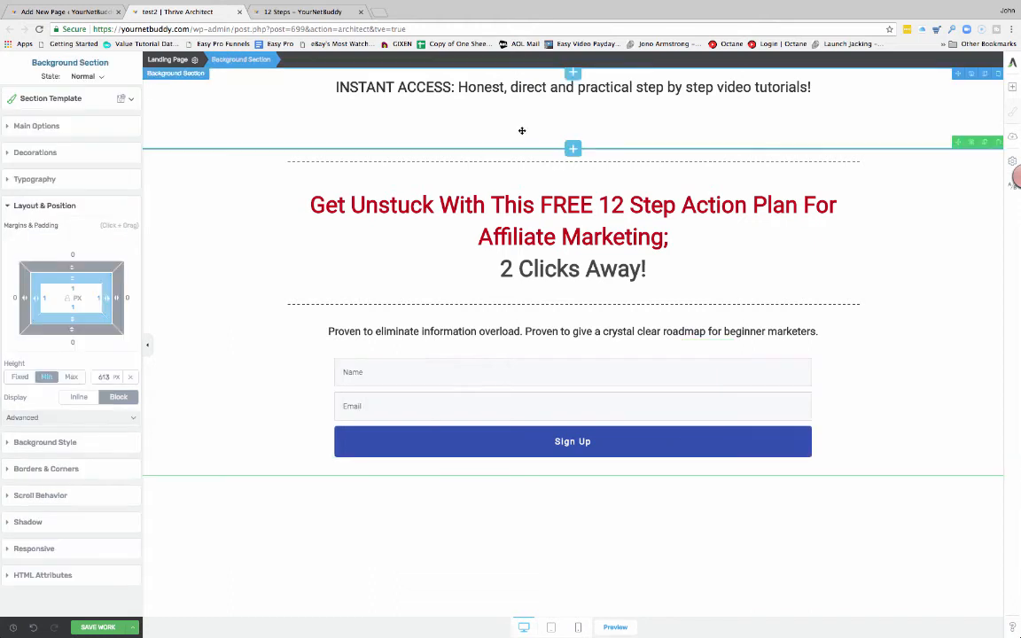
# Set the top section's bottom padding to 0 and the INSTANT ACCESS text's bottom margin to -67 px.
pyautogui.click(521, 124)
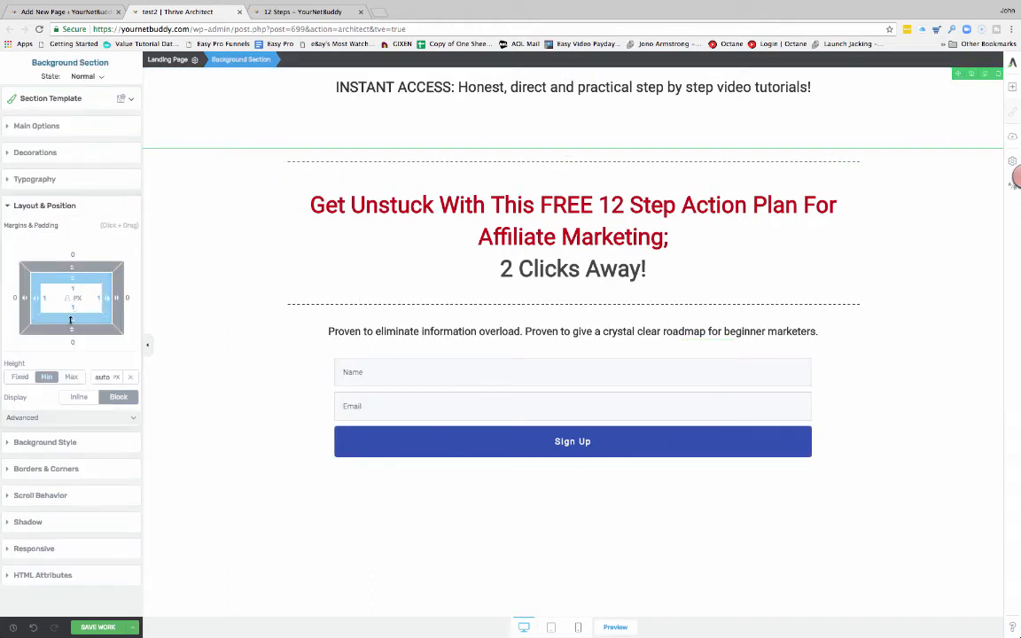
pyautogui.moveTo(71, 320); pyautogui.dragTo(69, 336)
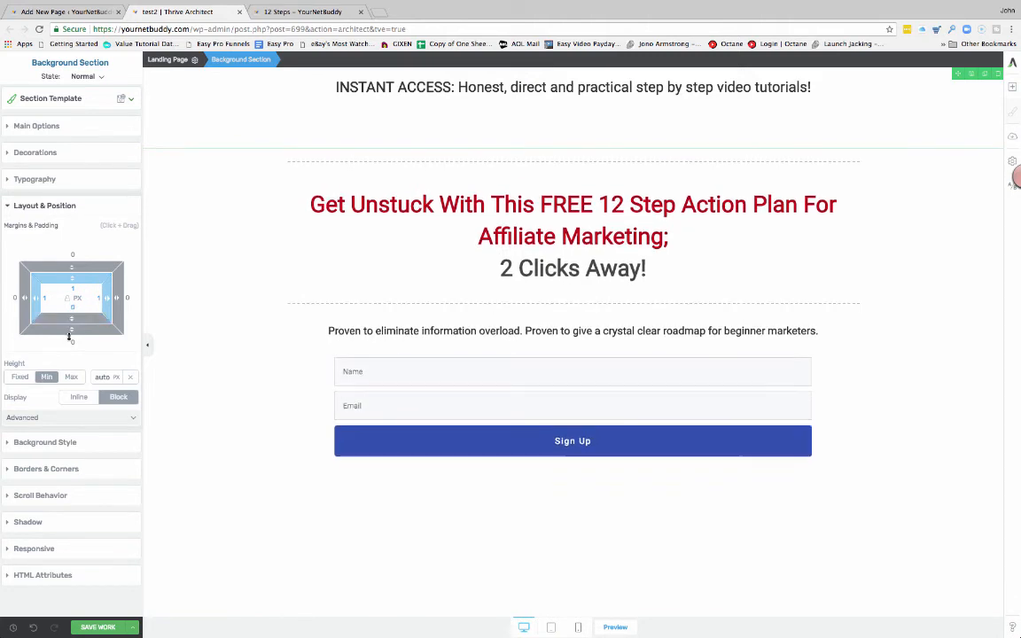
pyautogui.click(414, 89)
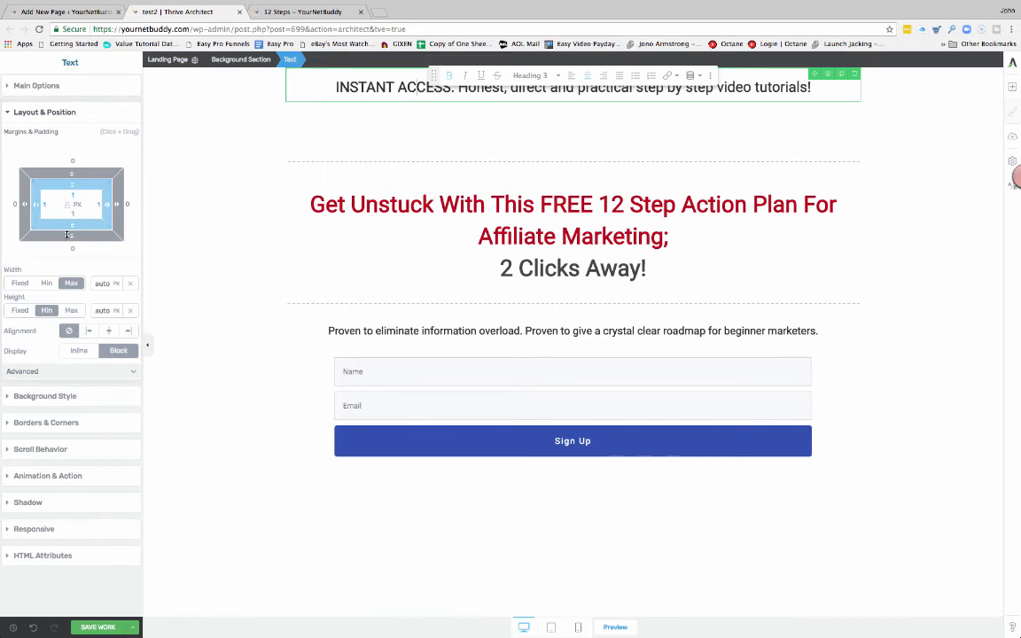
pyautogui.moveTo(70, 236); pyautogui.dragTo(78, 153)
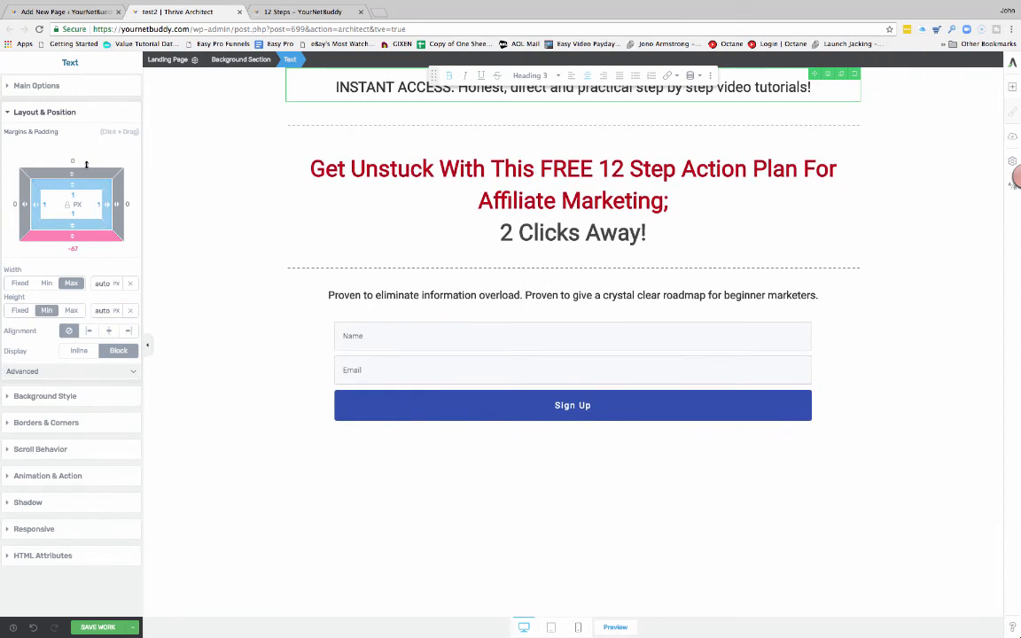
pyautogui.click(870, 162)
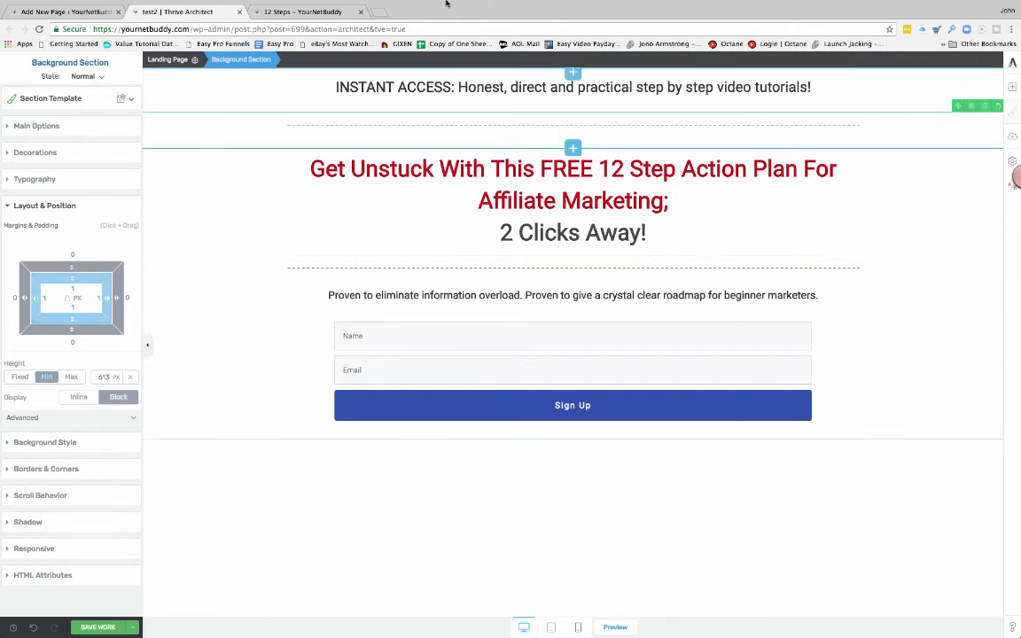
# Check the 12 Steps page, add a GDPR Checkbox field to the opt-in form between Name and Email, and save the page.
pyautogui.click(324, 12)
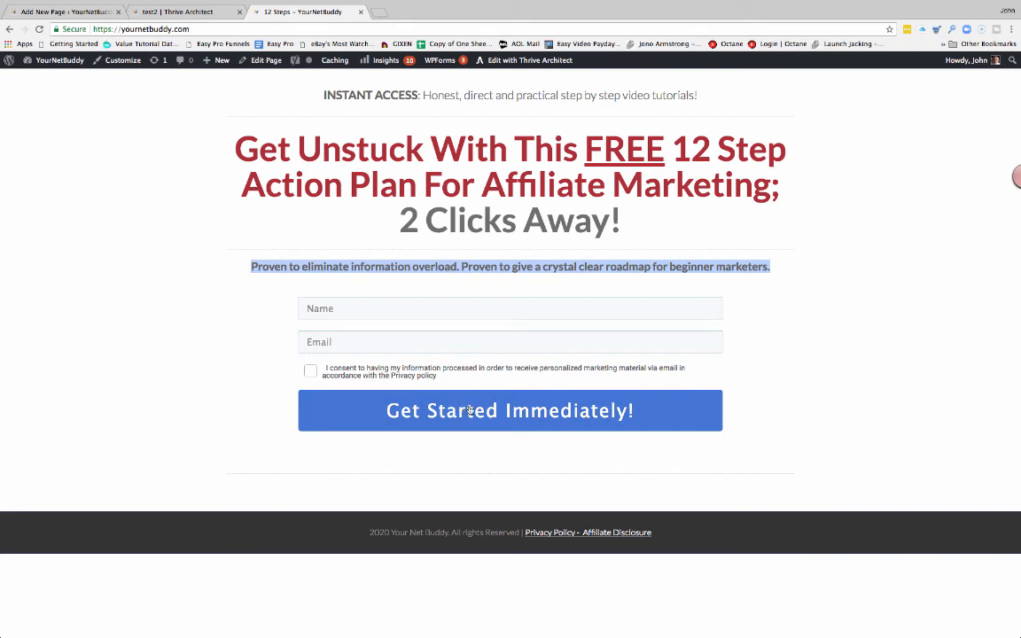
pyautogui.click(208, 12)
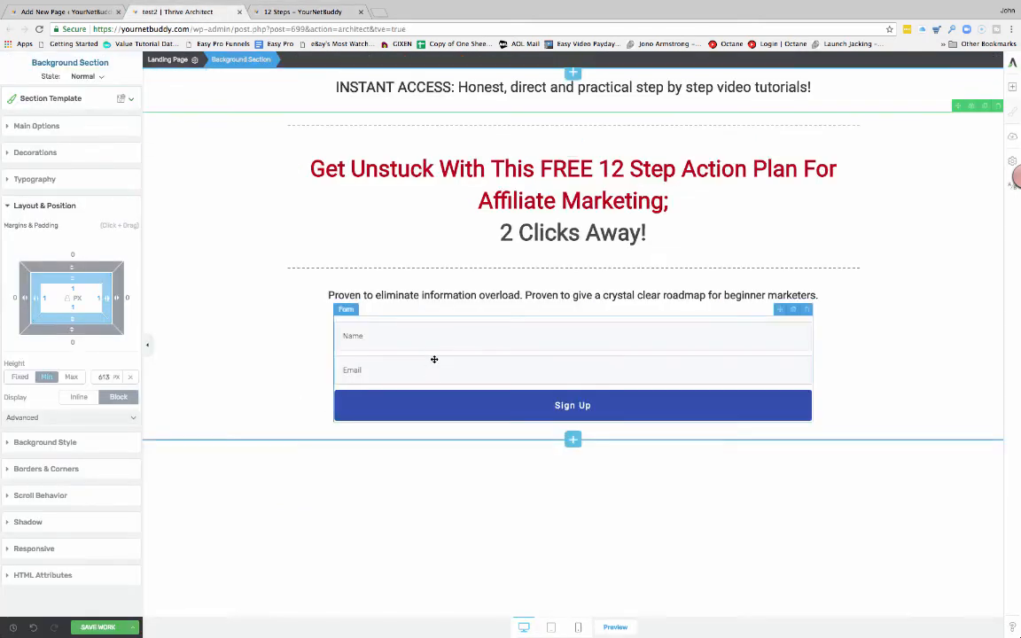
pyautogui.click(463, 342)
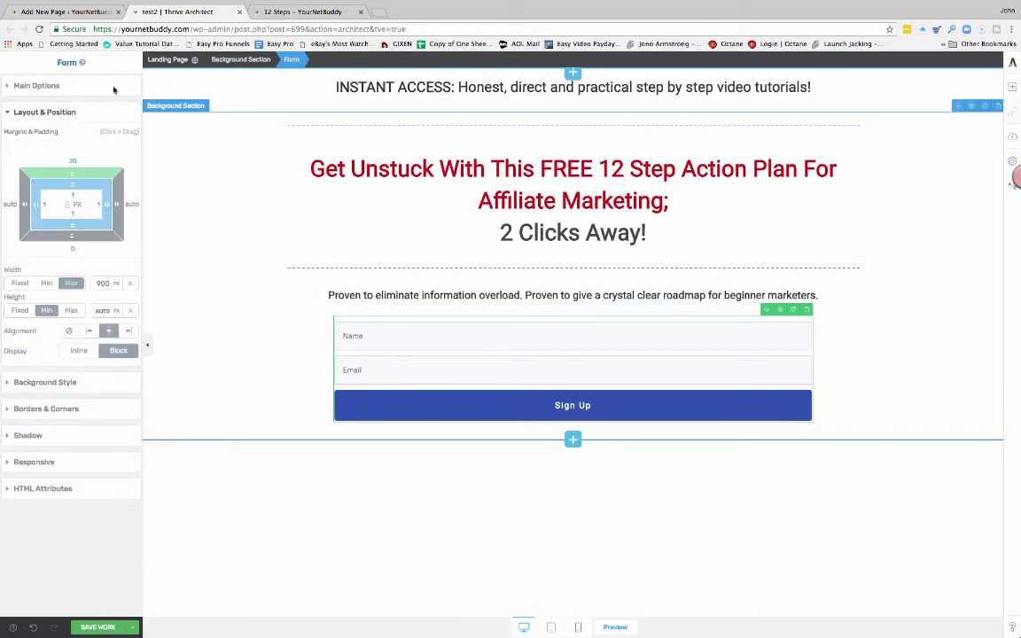
pyautogui.click(34, 84)
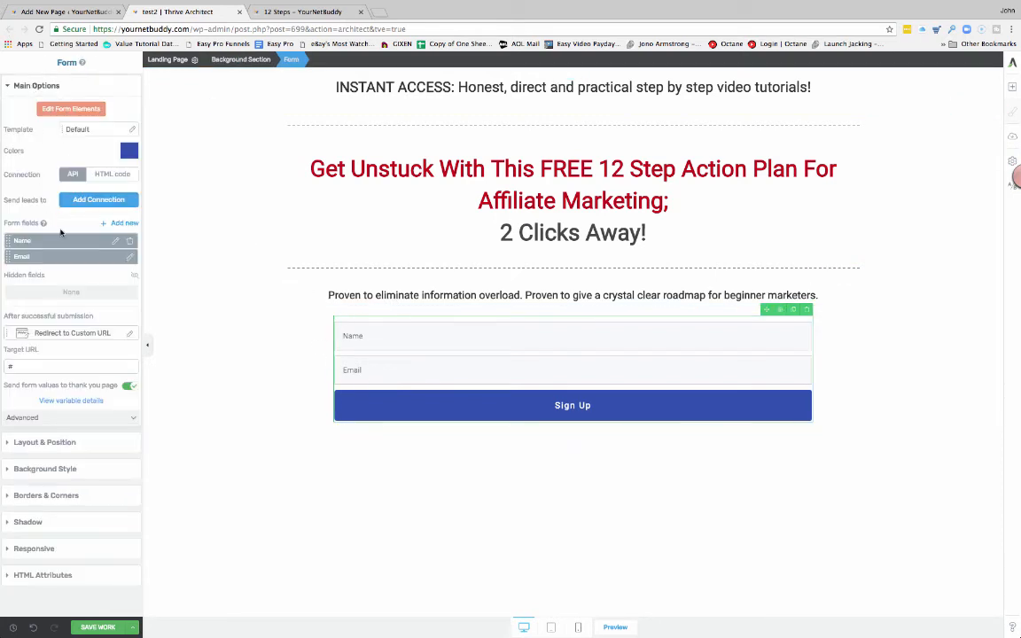
pyautogui.click(117, 226)
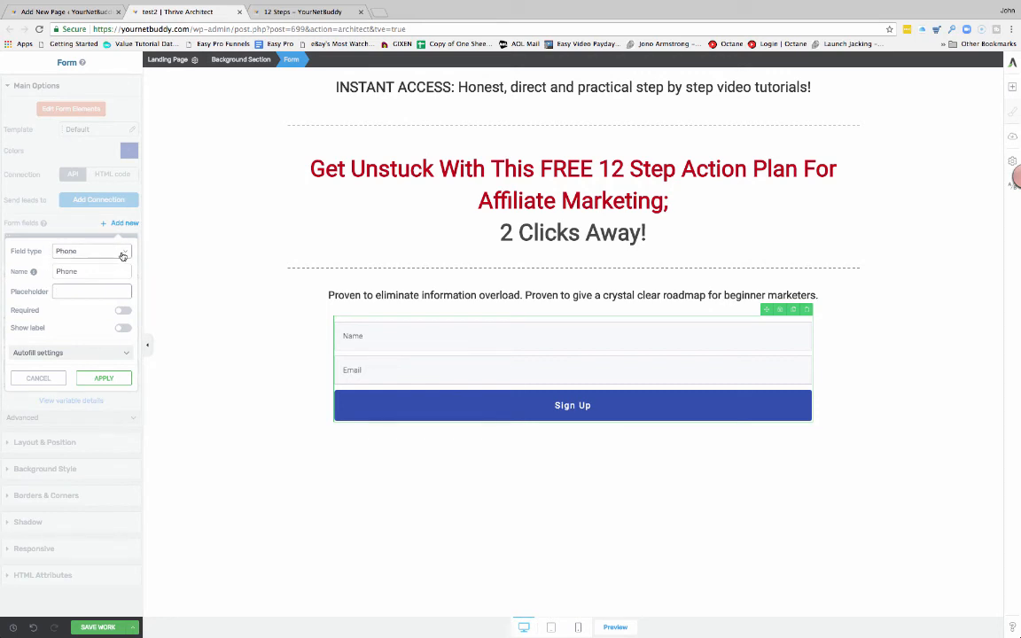
pyautogui.click(125, 252)
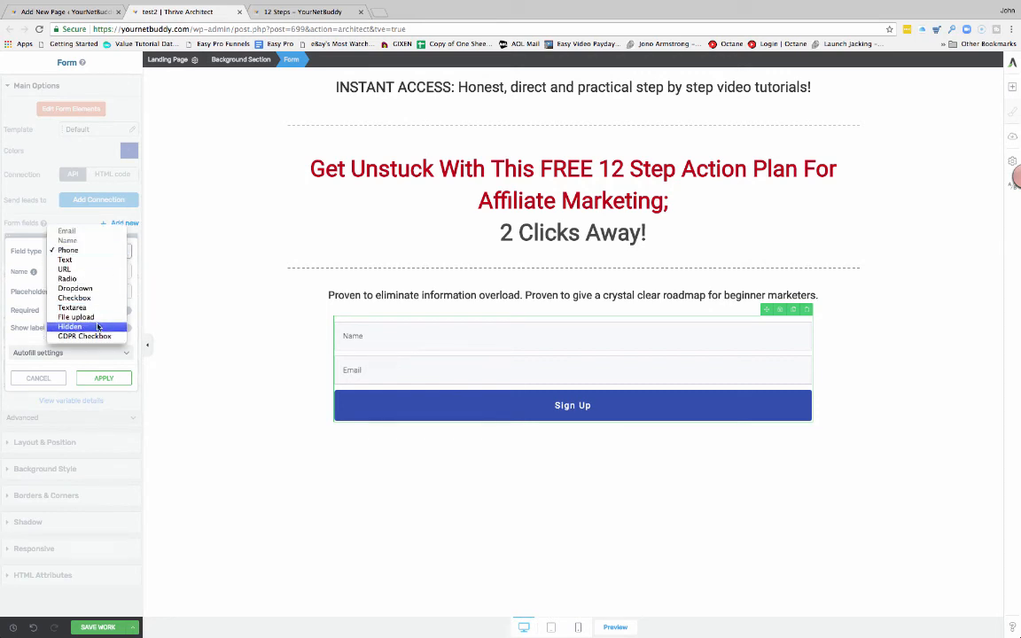
pyautogui.click(100, 338)
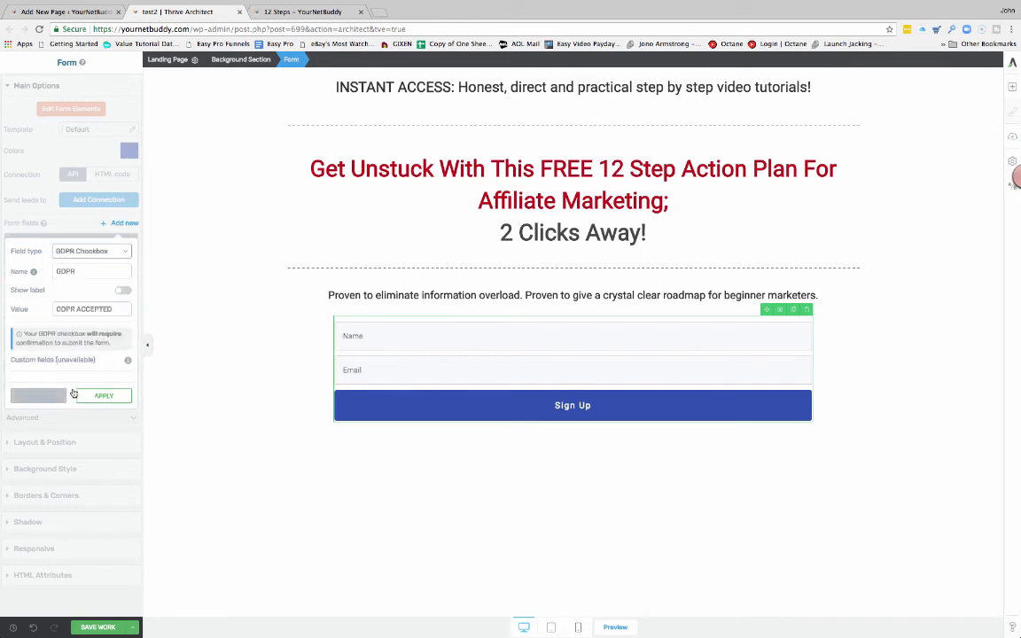
pyautogui.click(101, 397)
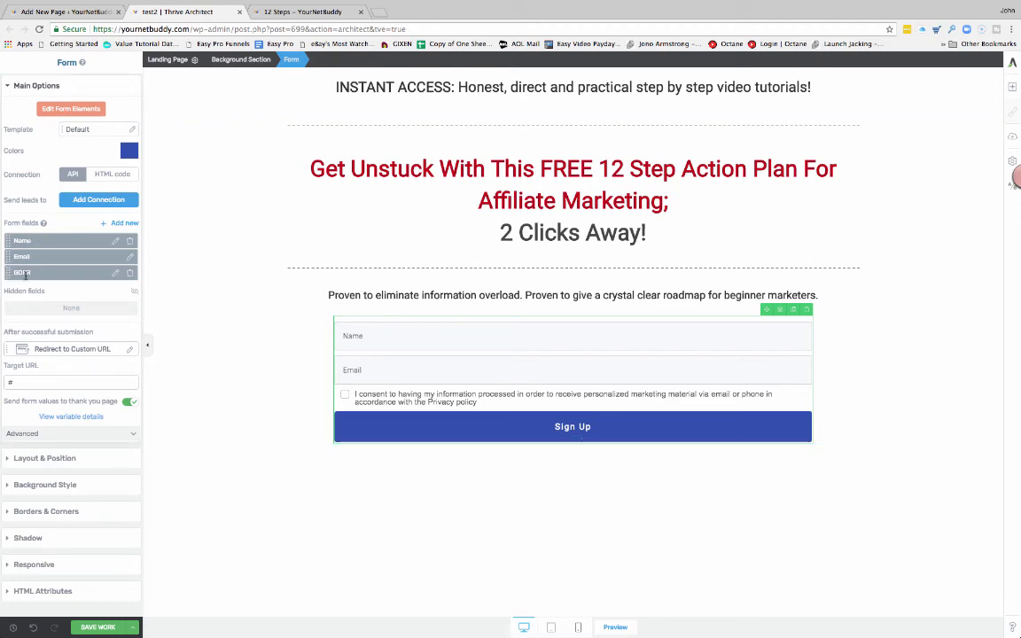
pyautogui.moveTo(14, 277); pyautogui.dragTo(12, 257)
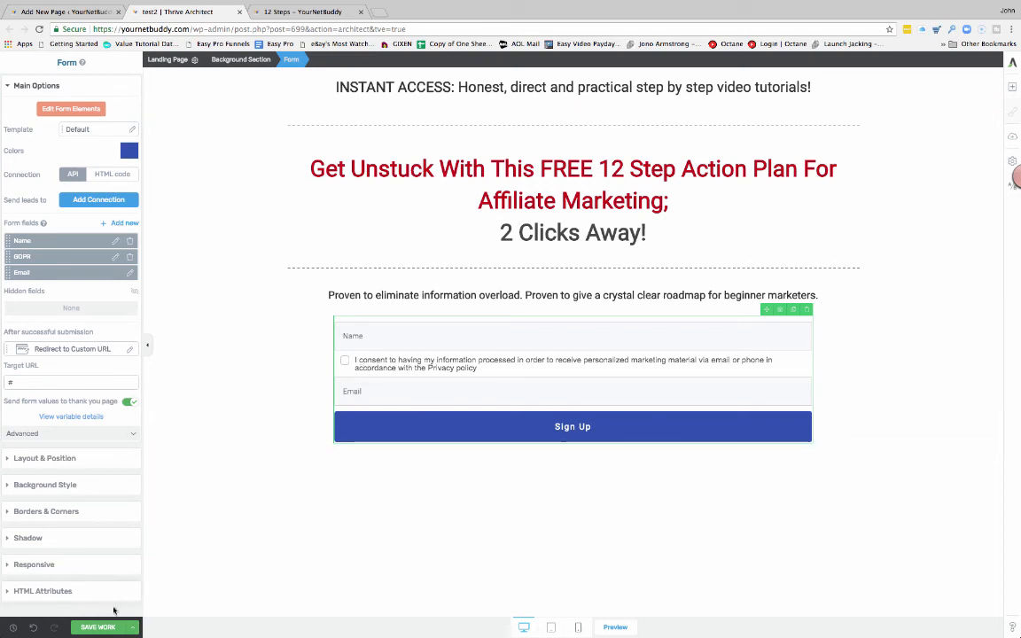
pyautogui.click(96, 628)
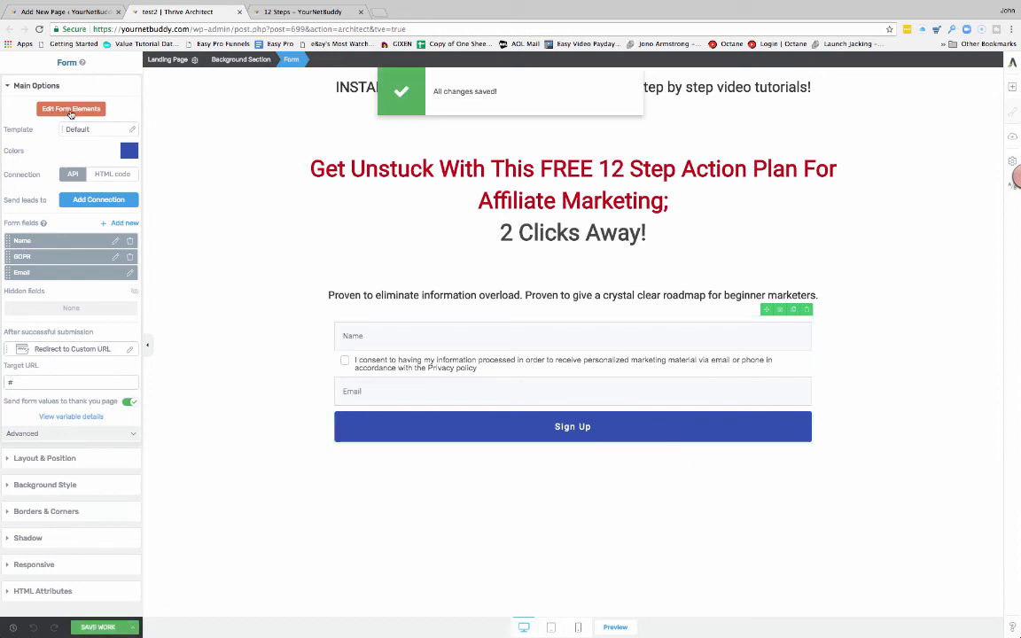
# Edit the form elements and remove "or phone" from the GDPR checkbox's consent text.
pyautogui.click(70, 109)
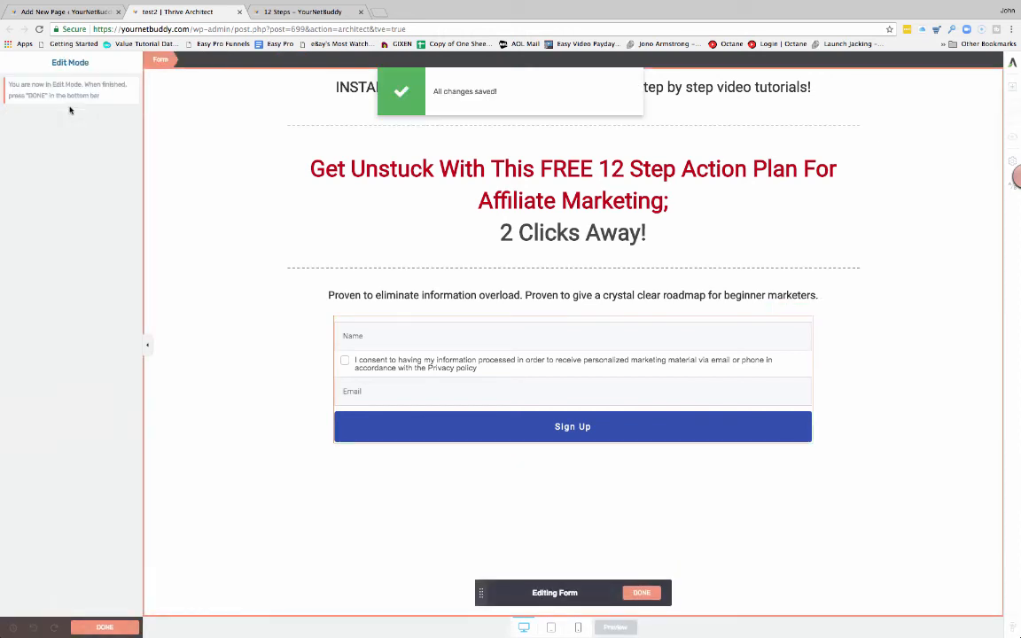
pyautogui.click(602, 364)
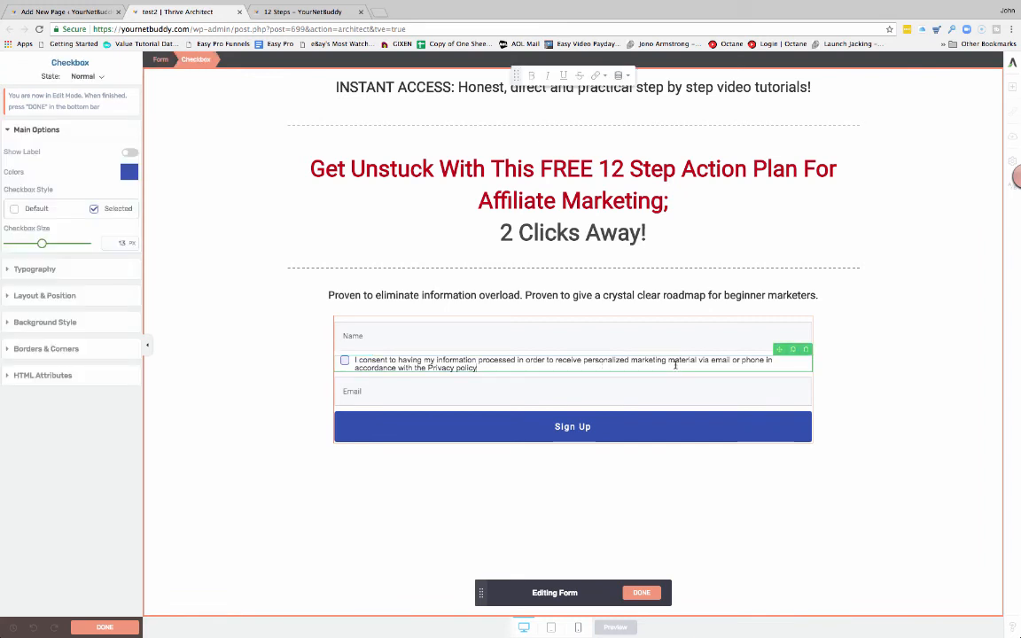
pyautogui.click(762, 360)
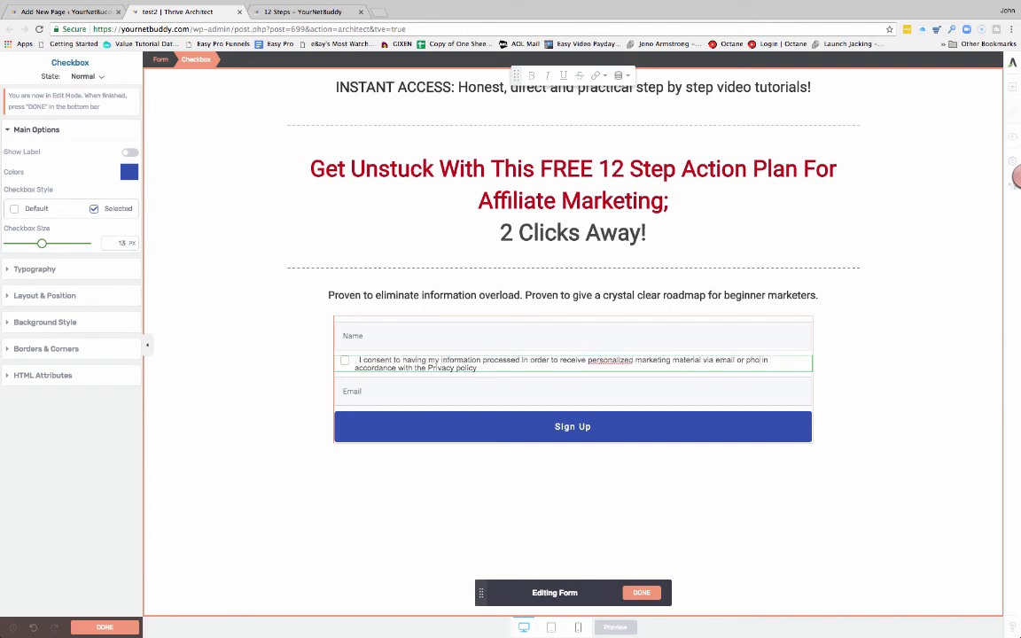
pyautogui.press('BackSpace')
pyautogui.press('BackSpace')
pyautogui.press('BackSpace')
pyautogui.press('BackSpace')
pyautogui.press('BackSpace')
pyautogui.press('BackSpace')
pyautogui.press('BackSpace')
pyautogui.press('BackSpace')
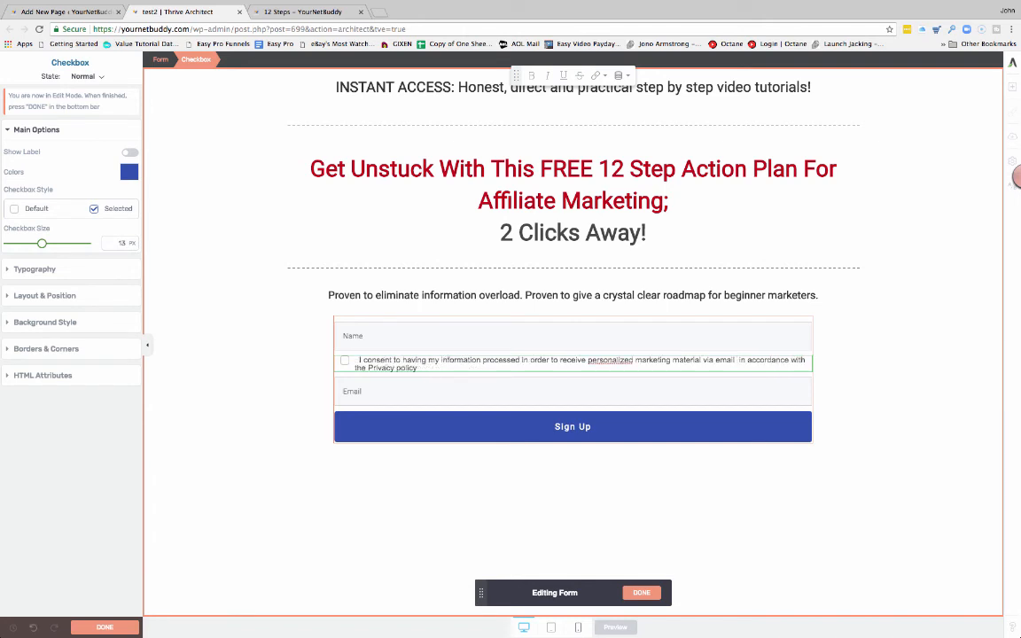
pyautogui.press('BackSpace')
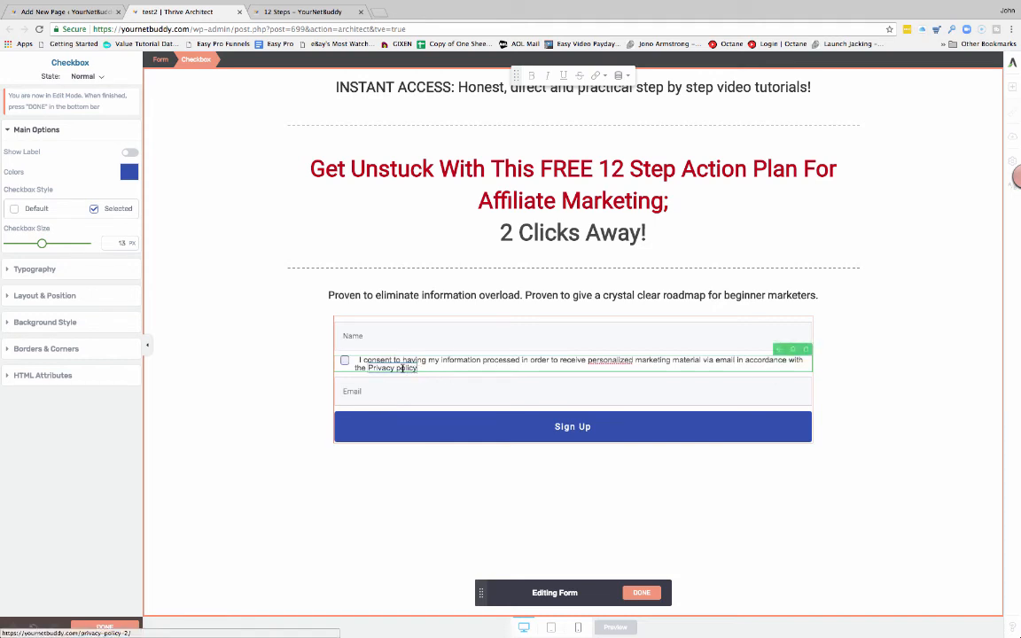
pyautogui.click(387, 368)
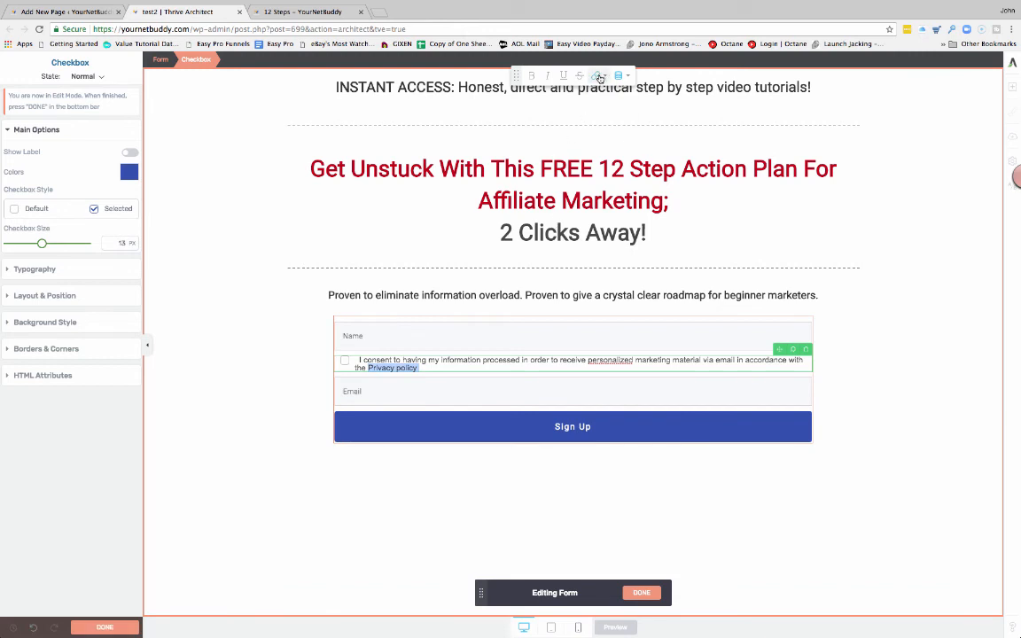
pyautogui.click(600, 78)
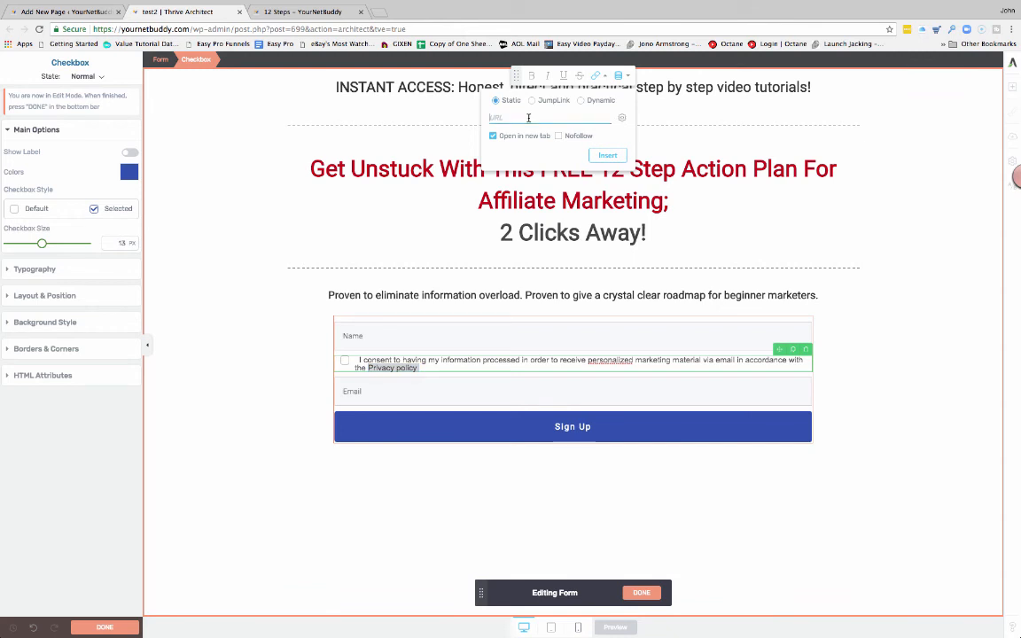
pyautogui.write('htt')
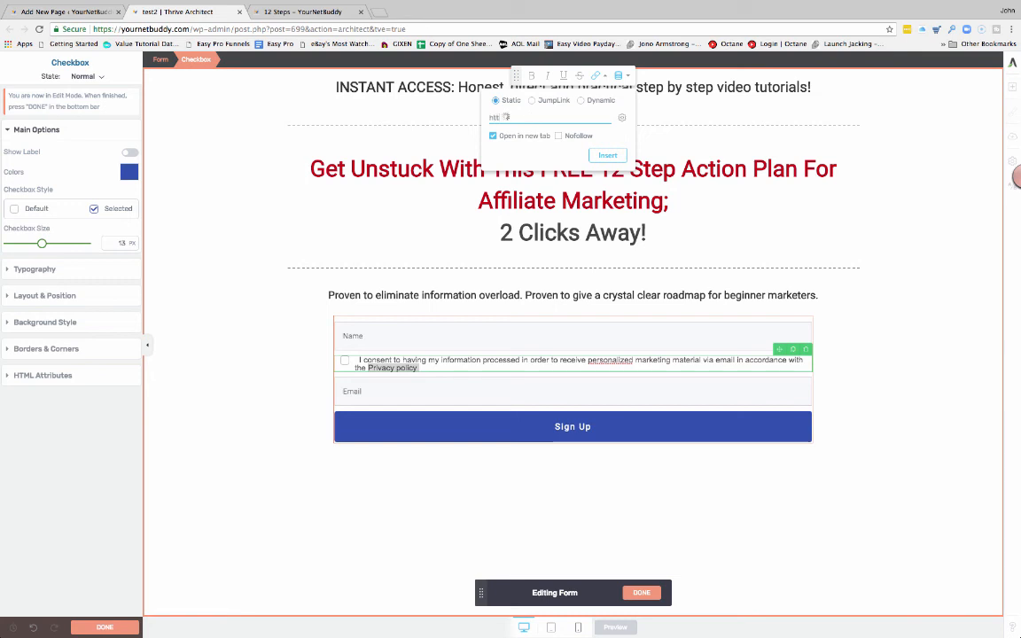
pyautogui.write('p')
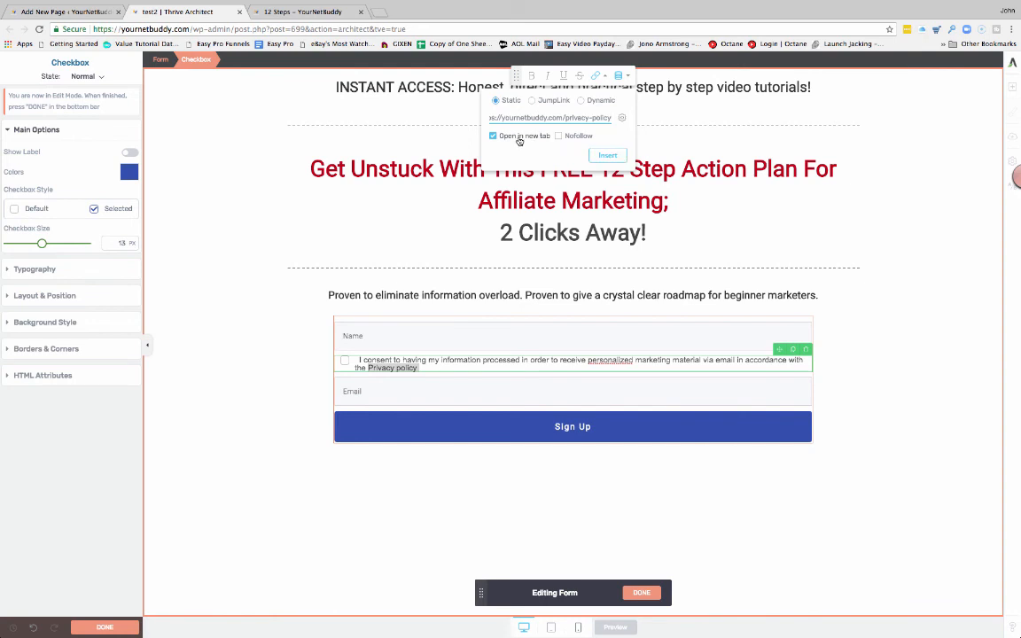
pyautogui.click(605, 157)
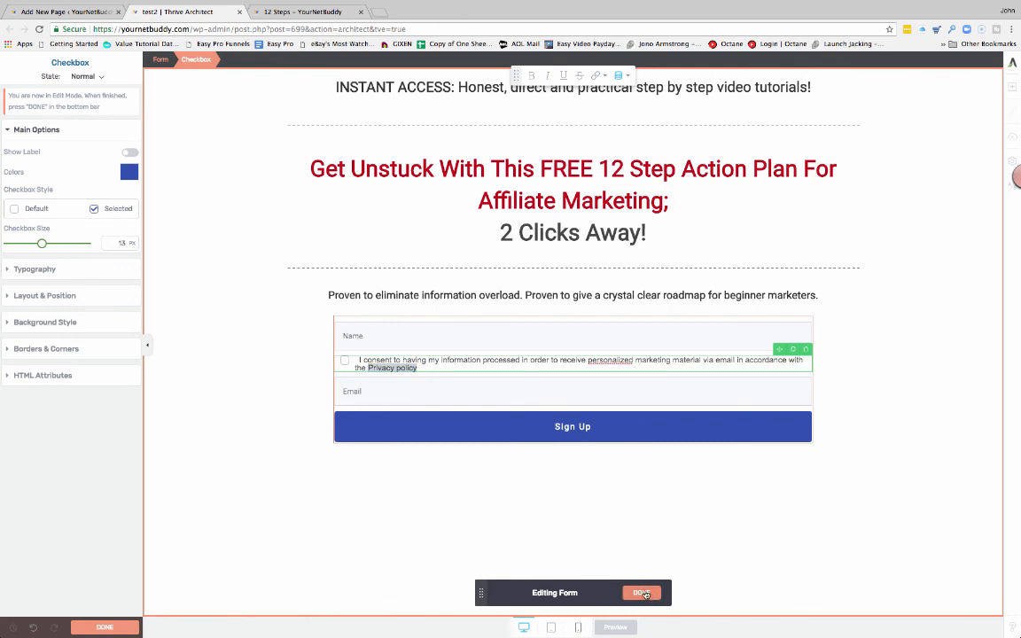
pyautogui.click(643, 594)
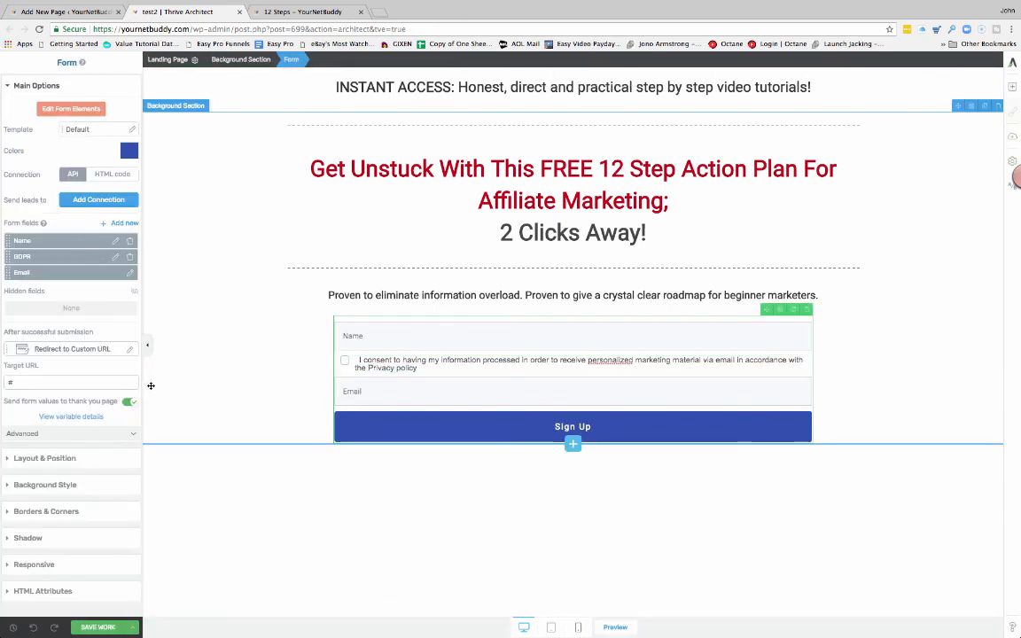
# Save the test2 page and preview it, trying the opt-in form's Name and Email fields.
pyautogui.click(100, 628)
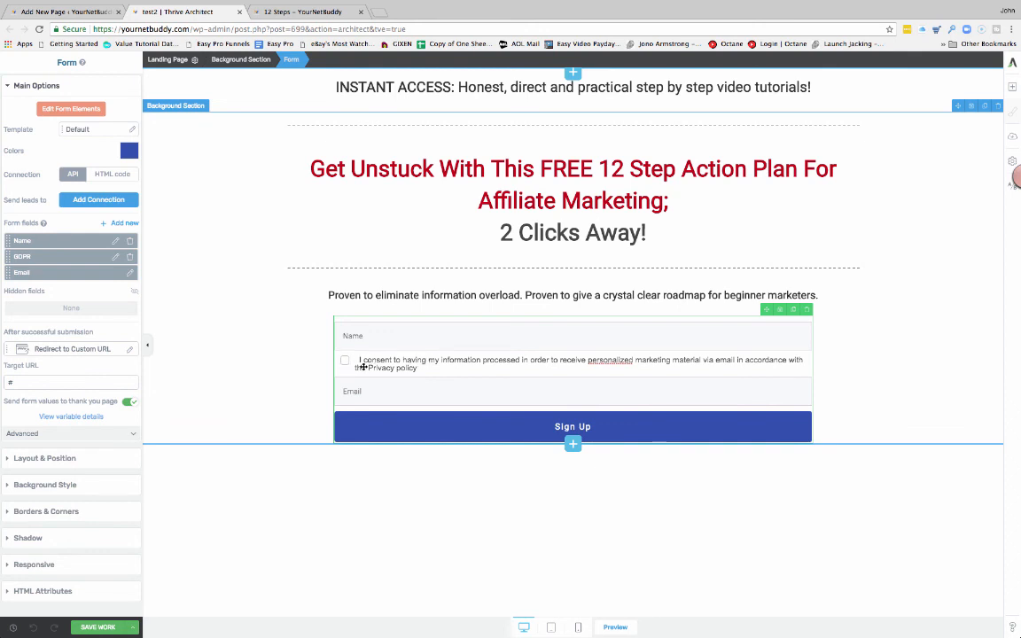
pyautogui.click(615, 627)
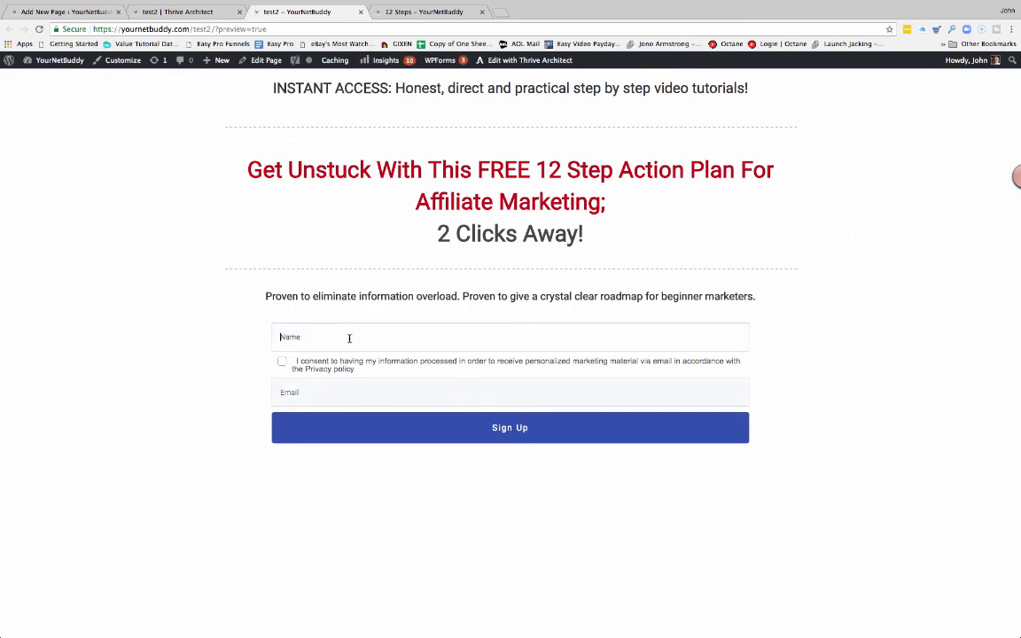
pyautogui.click(340, 391)
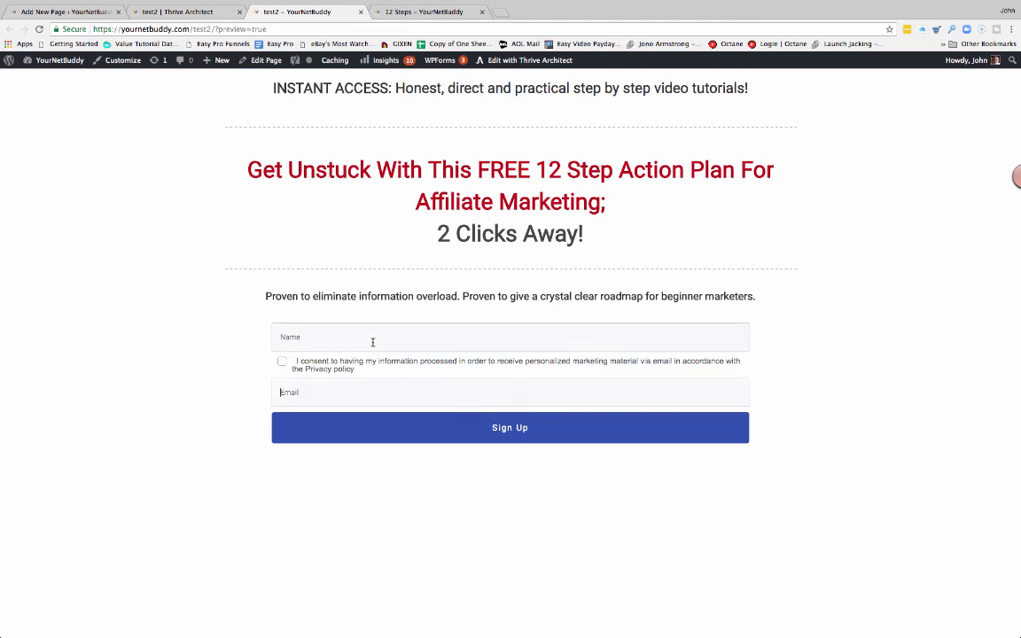